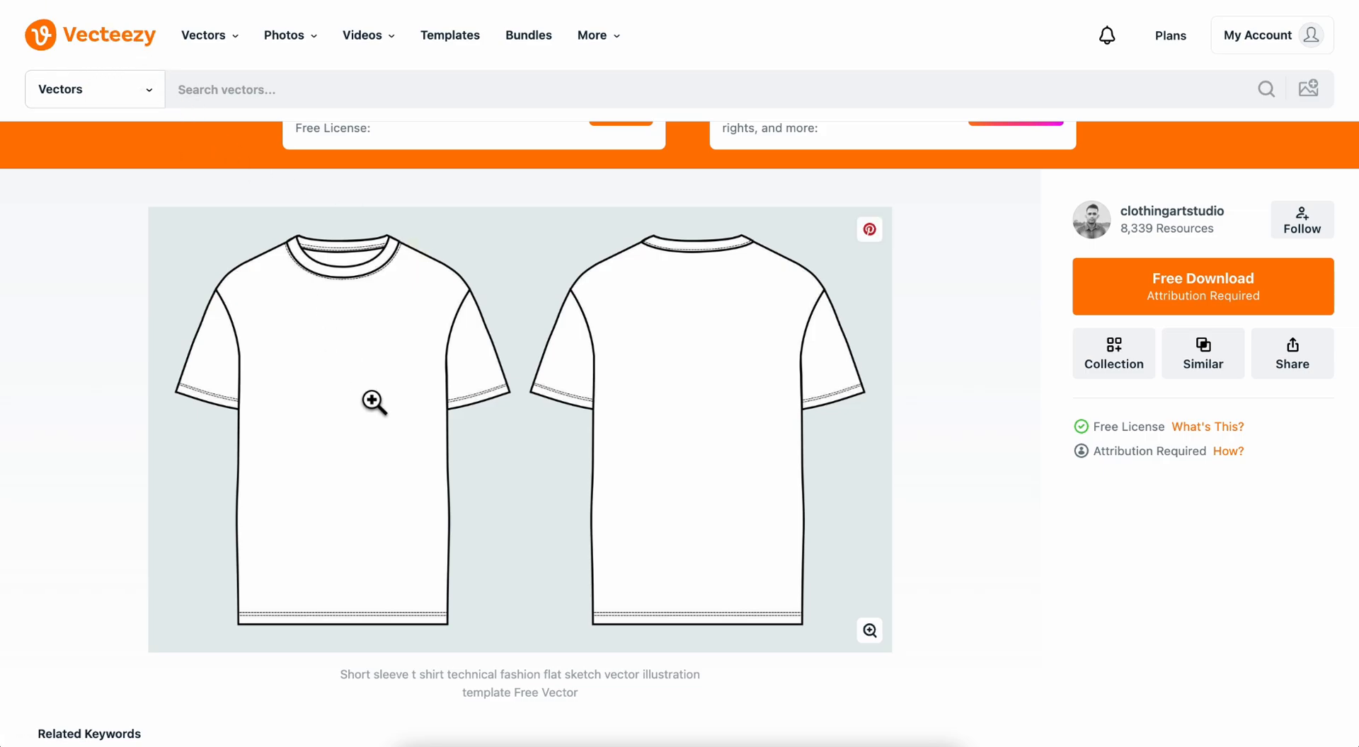
Browse the related T-shirt and hoodie vector templates on the short sleeve T-shirt template's page.
{"action": "scroll", "coordinate": [545, 388], "scroll_direction": "down", "scroll_amount": 5}
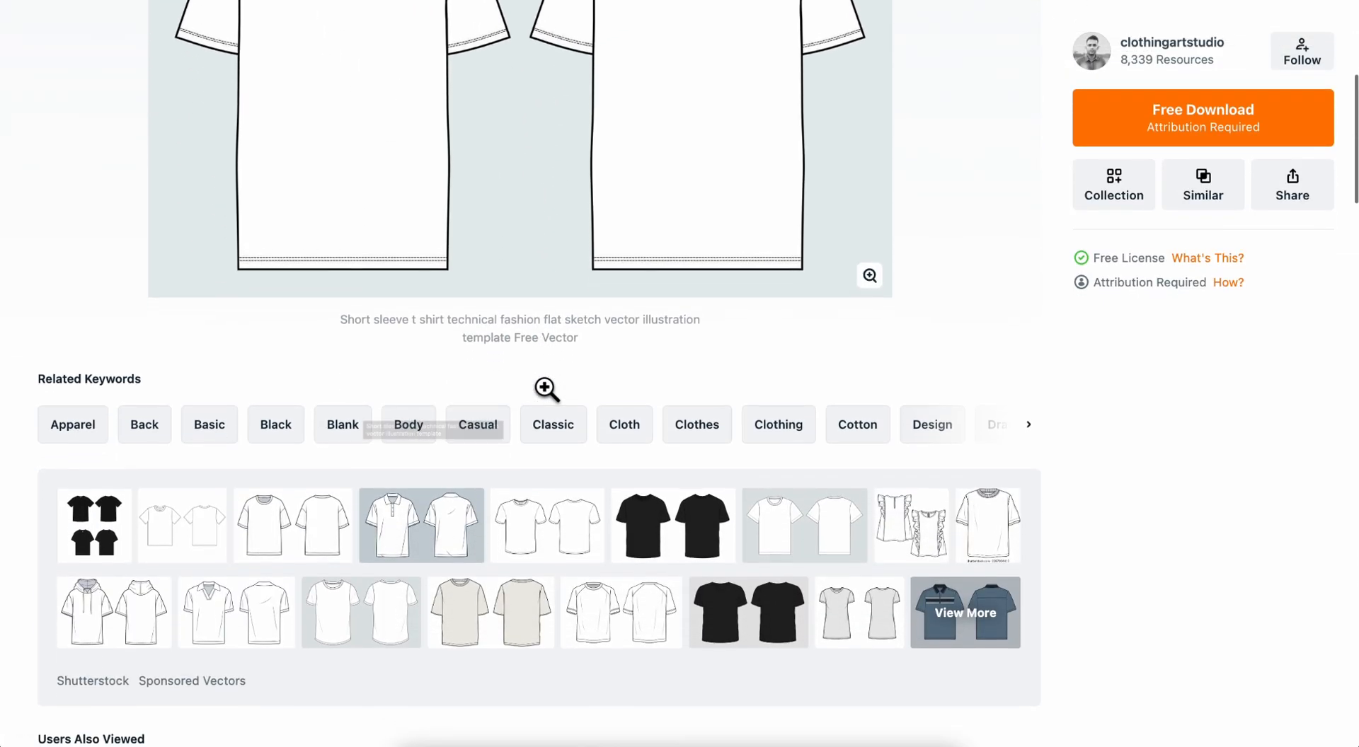
{"action": "scroll", "coordinate": [552, 394], "scroll_direction": "down", "scroll_amount": 3}
{"action": "scroll", "coordinate": [571, 445], "scroll_direction": "down", "scroll_amount": 4}
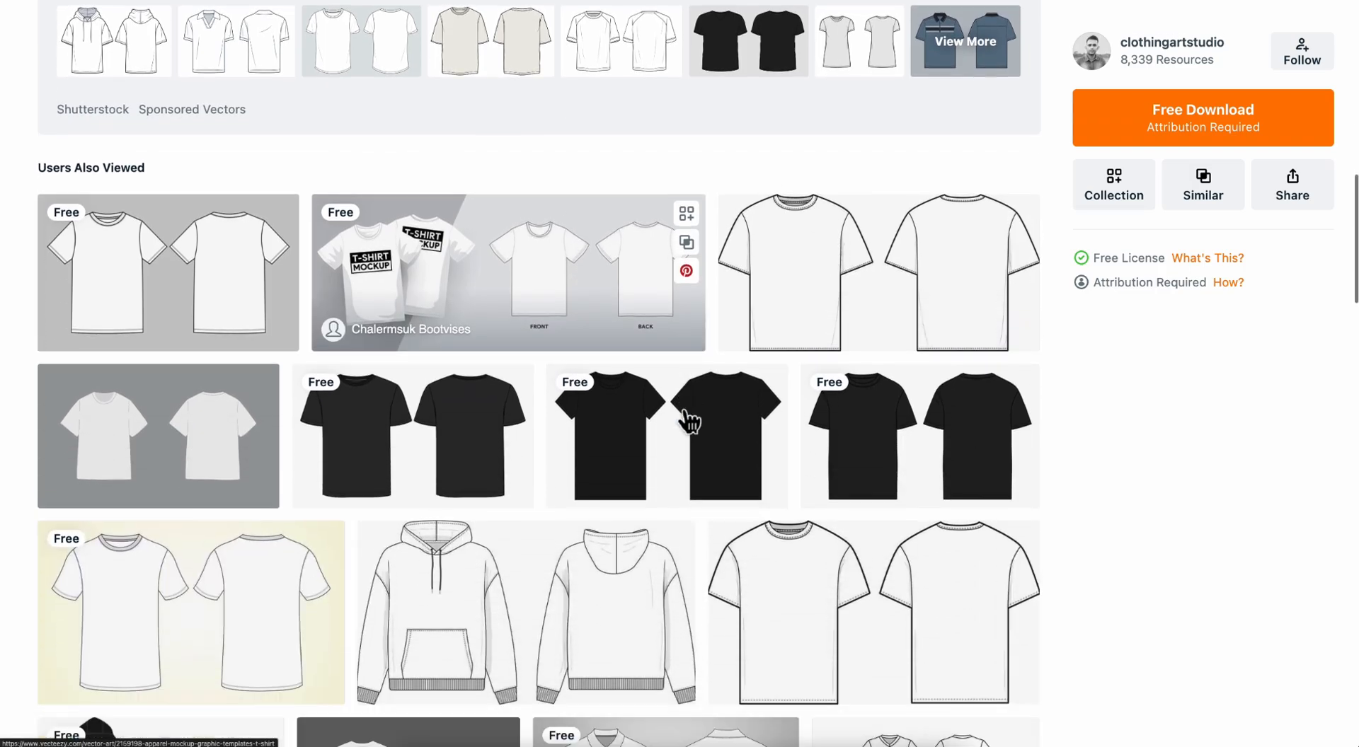
{"action": "scroll", "coordinate": [686, 421], "scroll_direction": "down", "scroll_amount": 4}
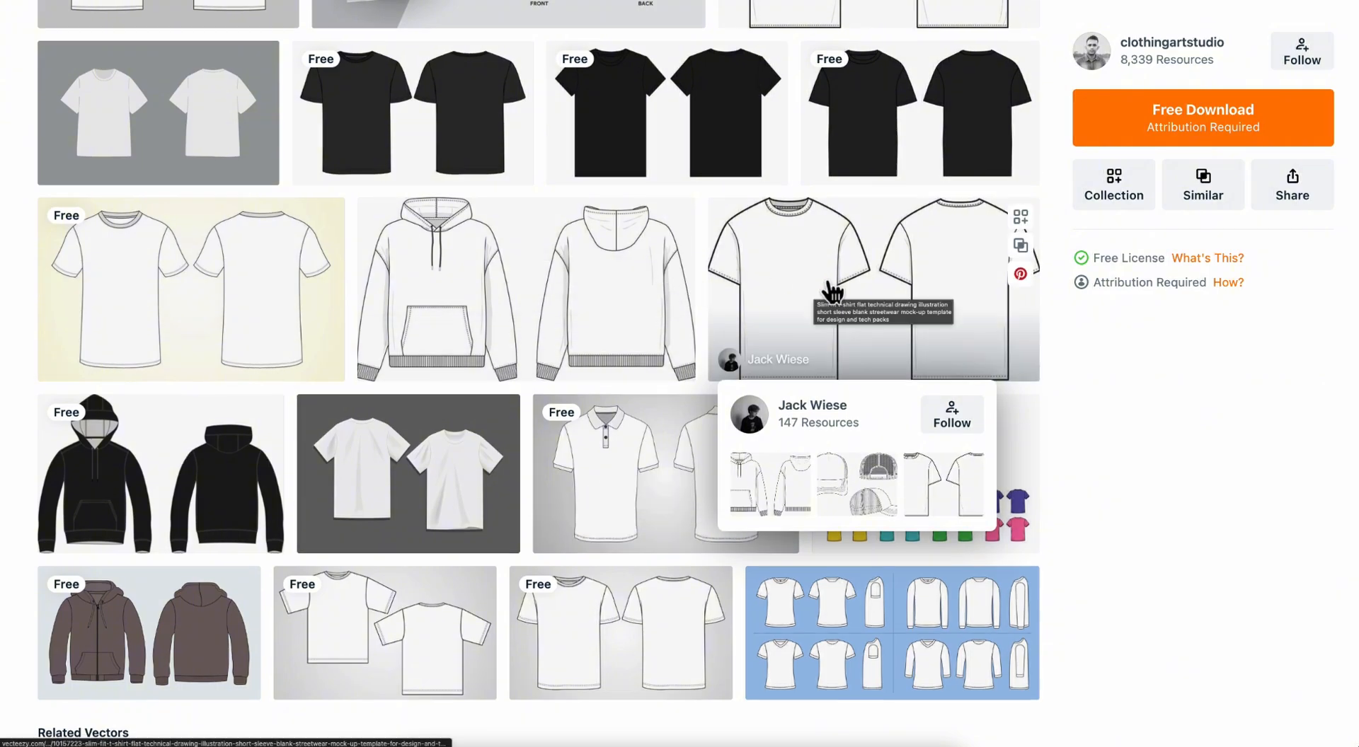
{"action": "scroll", "coordinate": [656, 382], "scroll_direction": "down", "scroll_amount": 5}
{"action": "scroll", "coordinate": [656, 383], "scroll_direction": "down", "scroll_amount": 4}
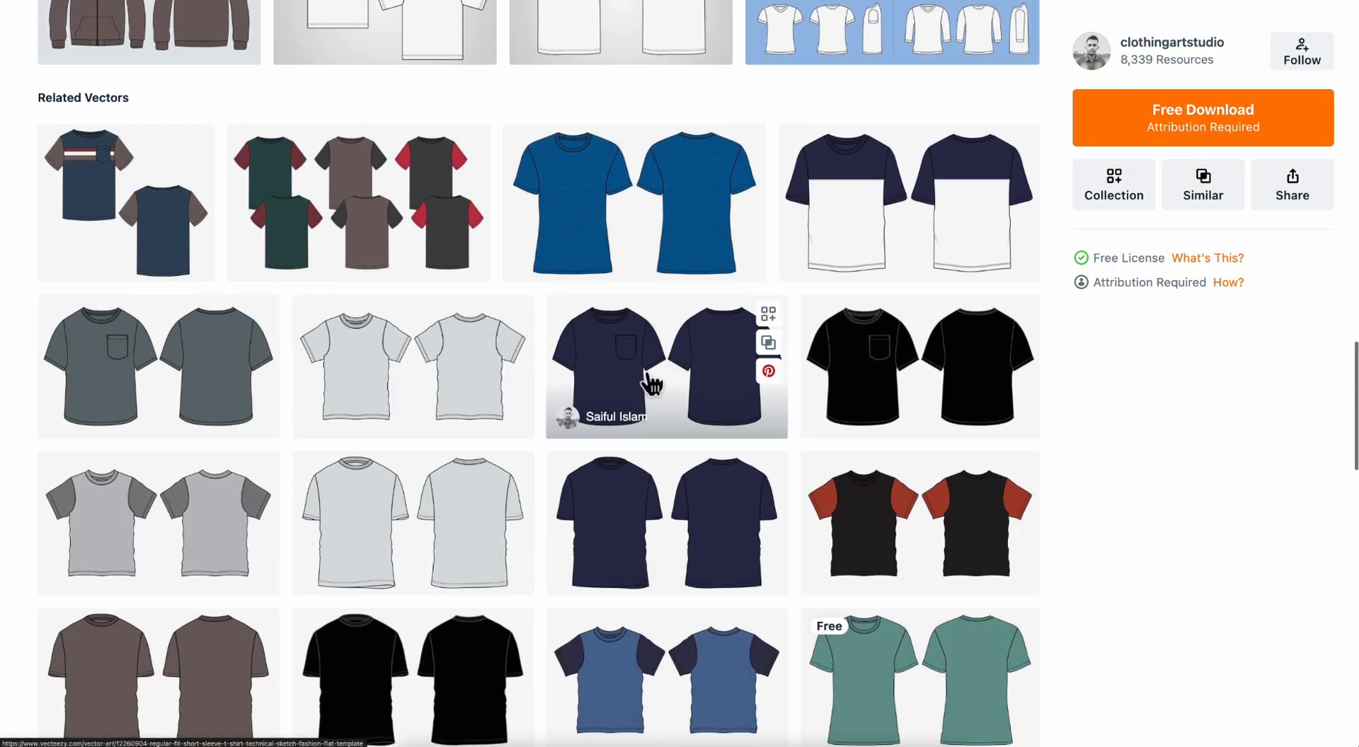
{"action": "scroll", "coordinate": [500, 428], "scroll_direction": "down", "scroll_amount": 3}
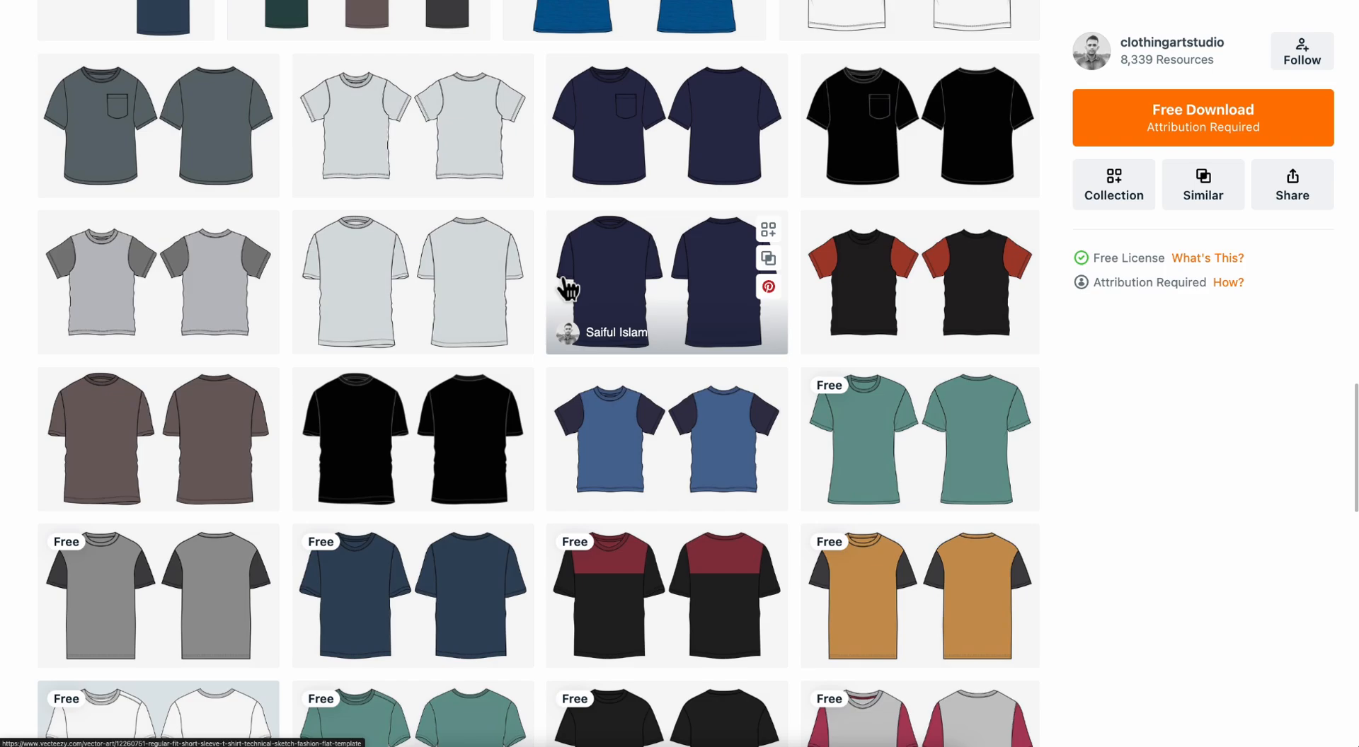
{"action": "scroll", "coordinate": [592, 318], "scroll_direction": "up", "scroll_amount": 15}
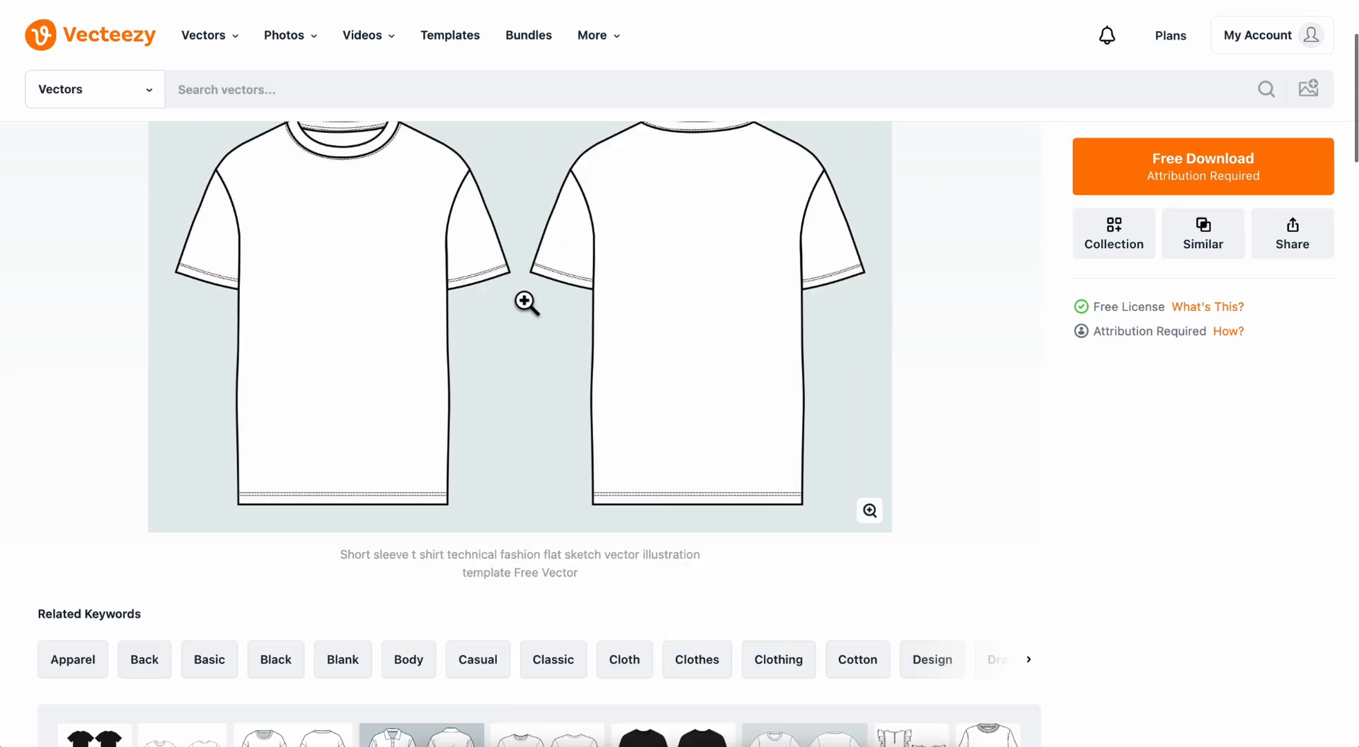
{"action": "scroll", "coordinate": [526, 303], "scroll_direction": "up", "scroll_amount": 2}
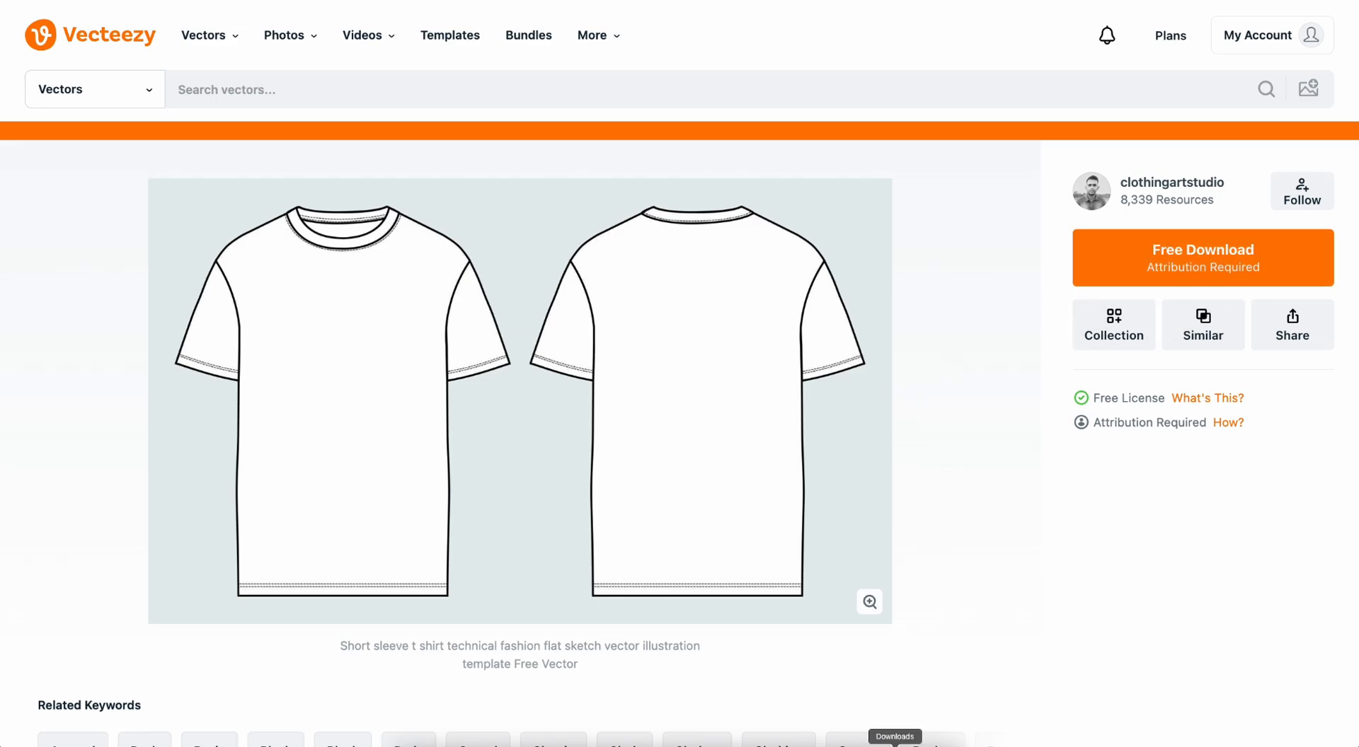
Check the Downloads folder for the downloaded short sleeve T-shirt template.
{"action": "left_click", "coordinate": [895, 744]}
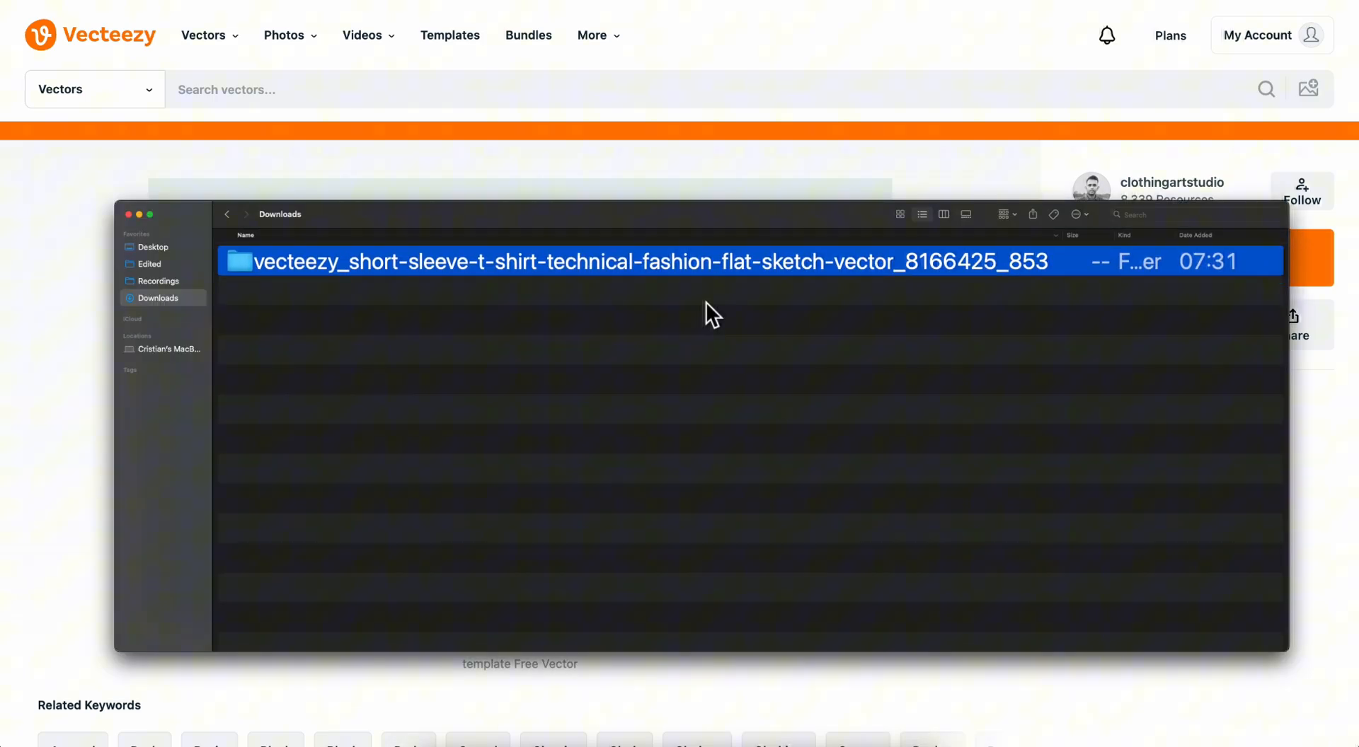
{"action": "left_click", "coordinate": [96, 249]}
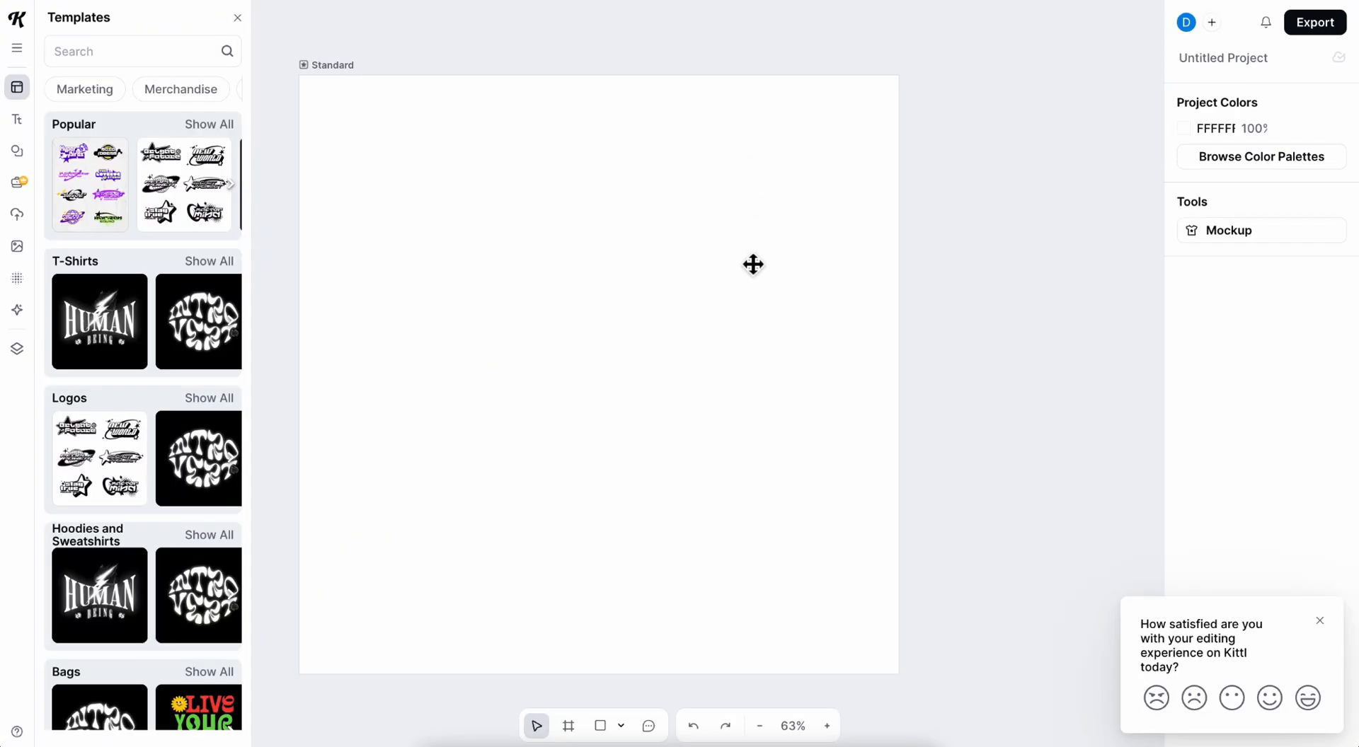
In Kittl, dismiss the satisfaction survey and create a new project with the Standard 1200 × 1200 px artboard.
{"action": "left_click", "coordinate": [1320, 622]}
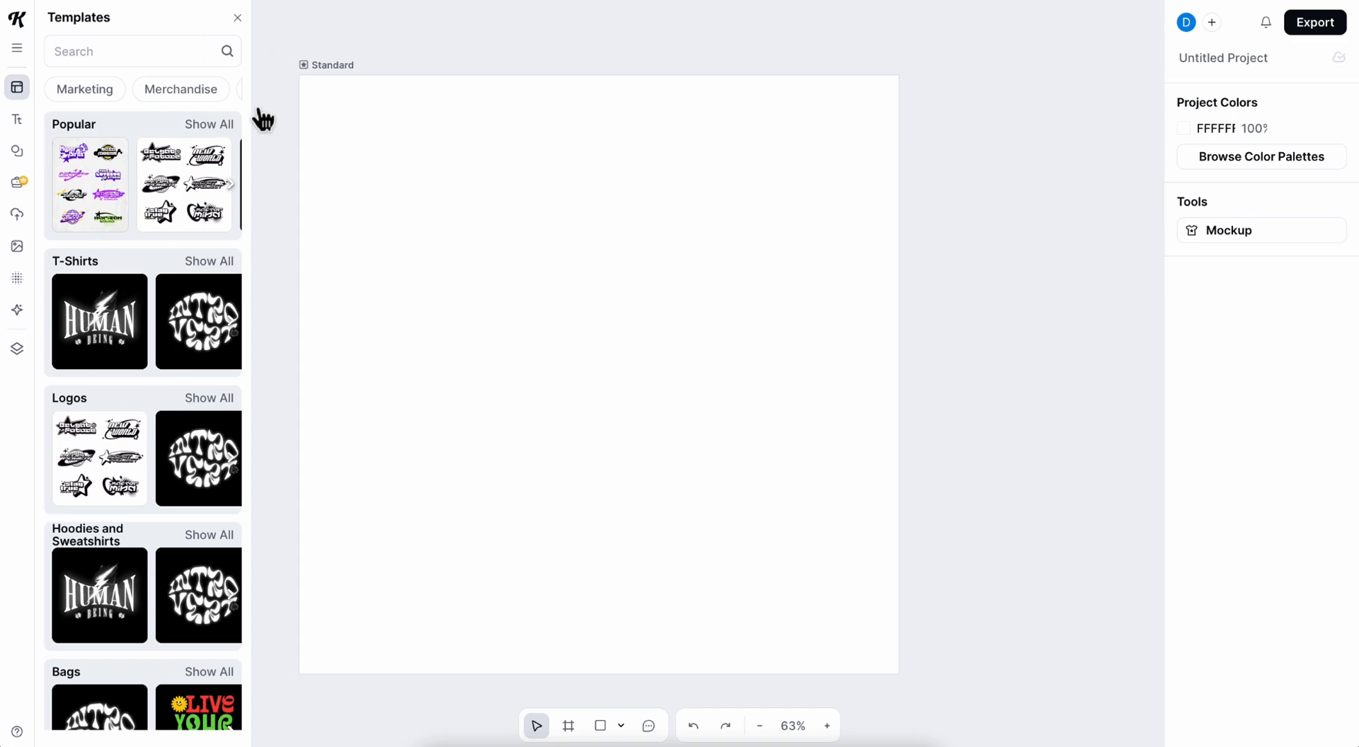
{"action": "left_click", "coordinate": [22, 31]}
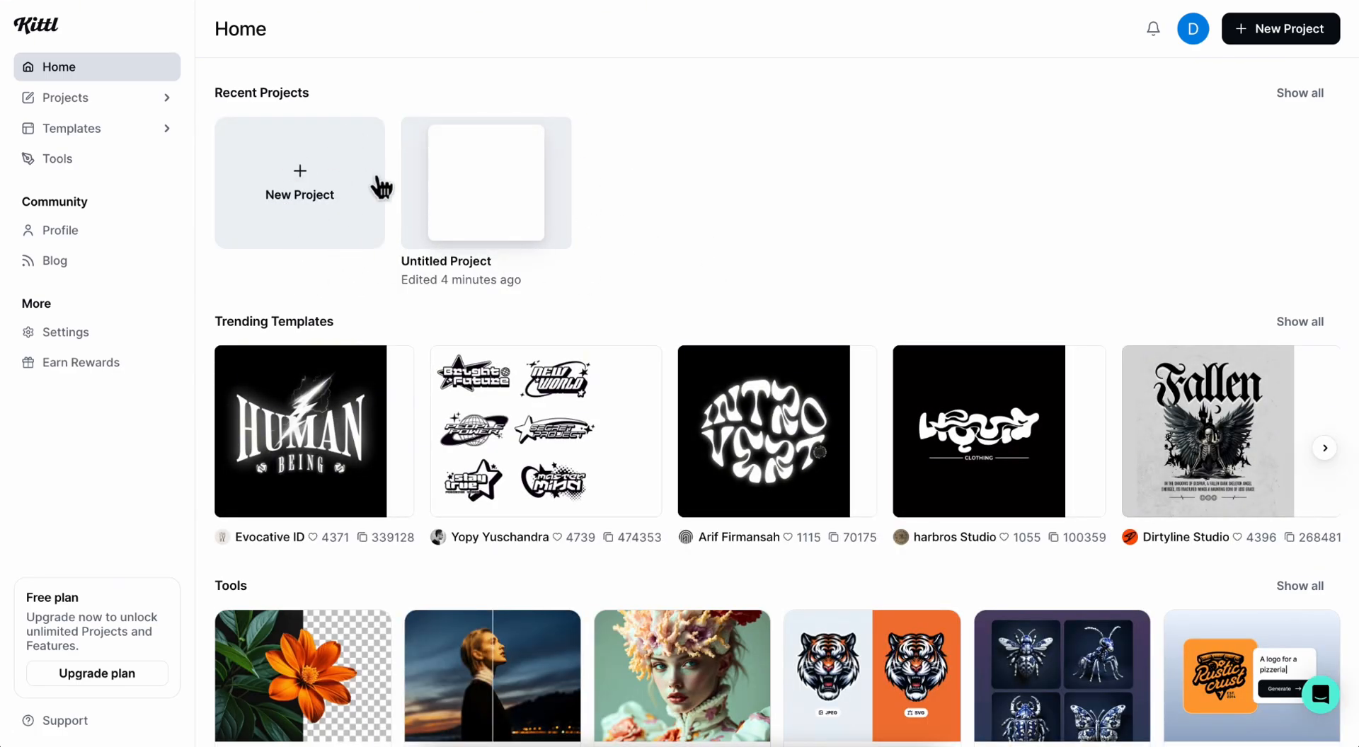
{"action": "left_click", "coordinate": [358, 225]}
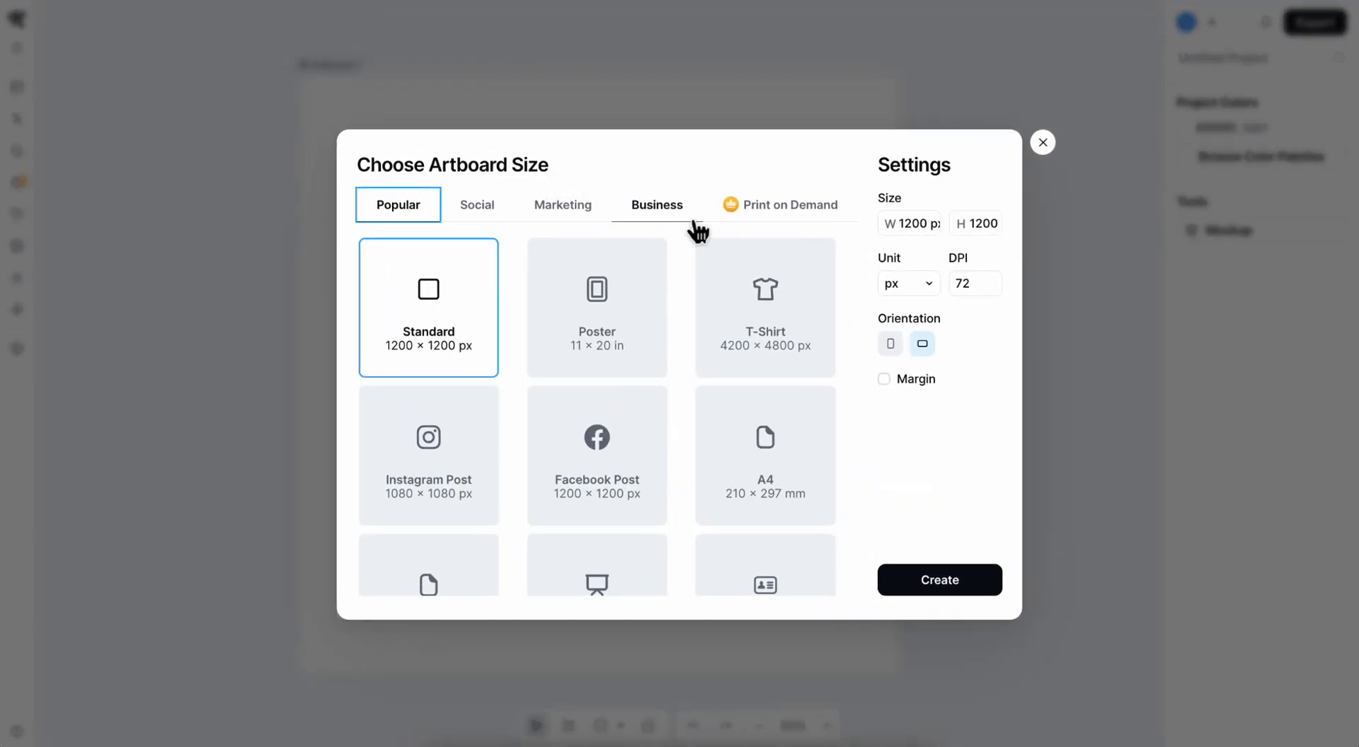
{"action": "left_click", "coordinate": [773, 303]}
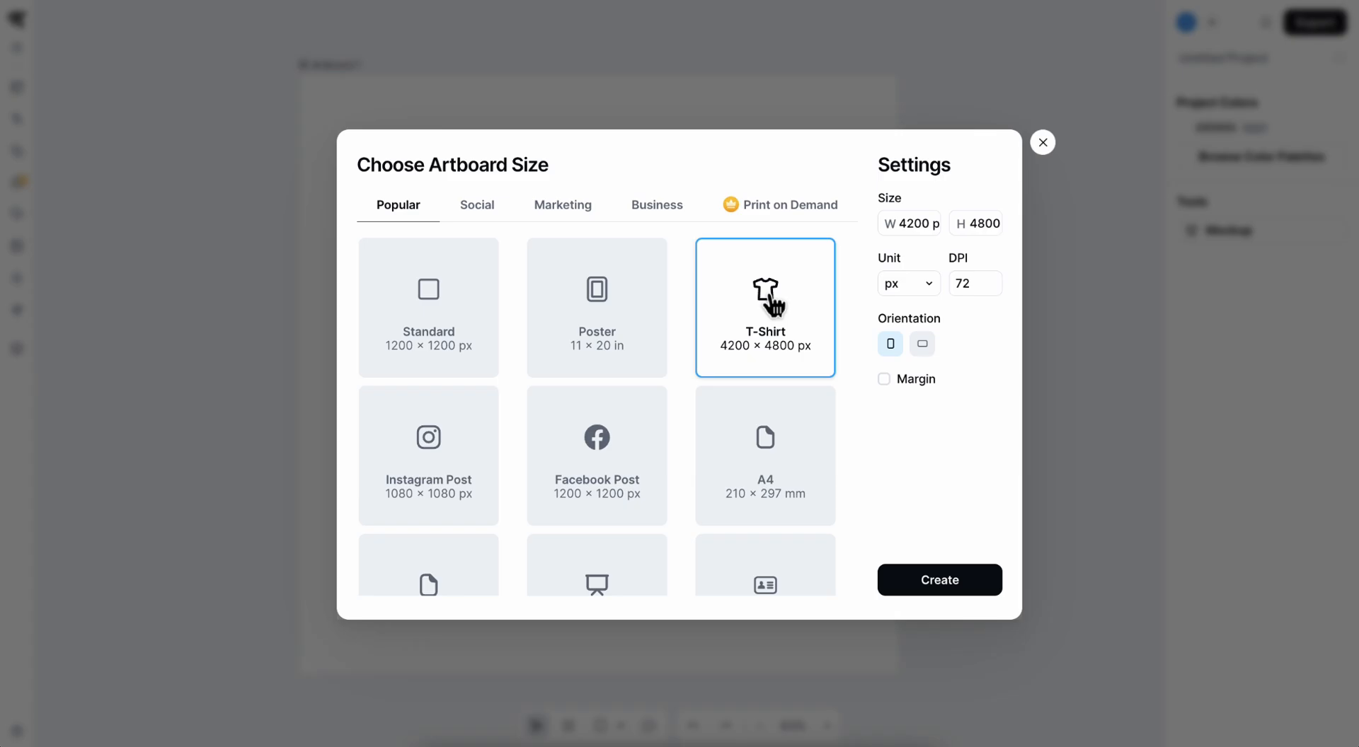
{"action": "left_click", "coordinate": [440, 309]}
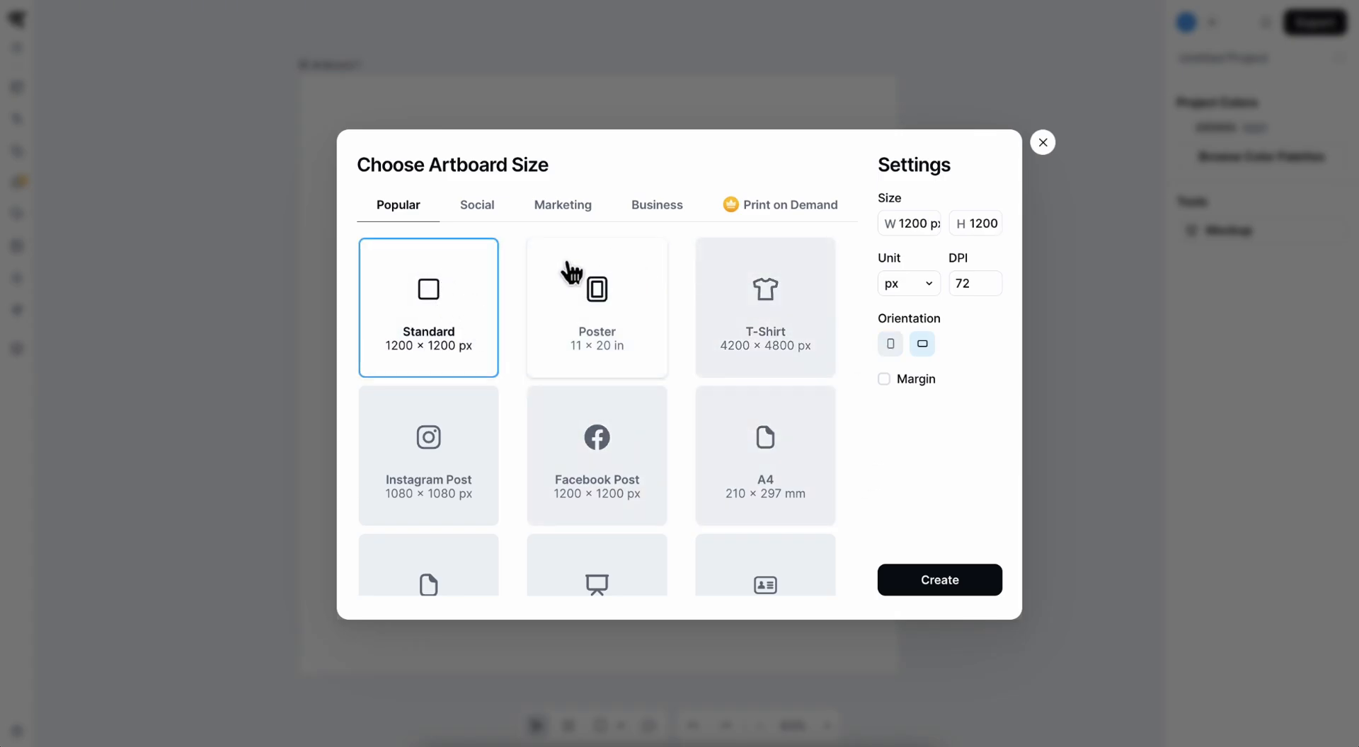
{"action": "left_click", "coordinate": [954, 592]}
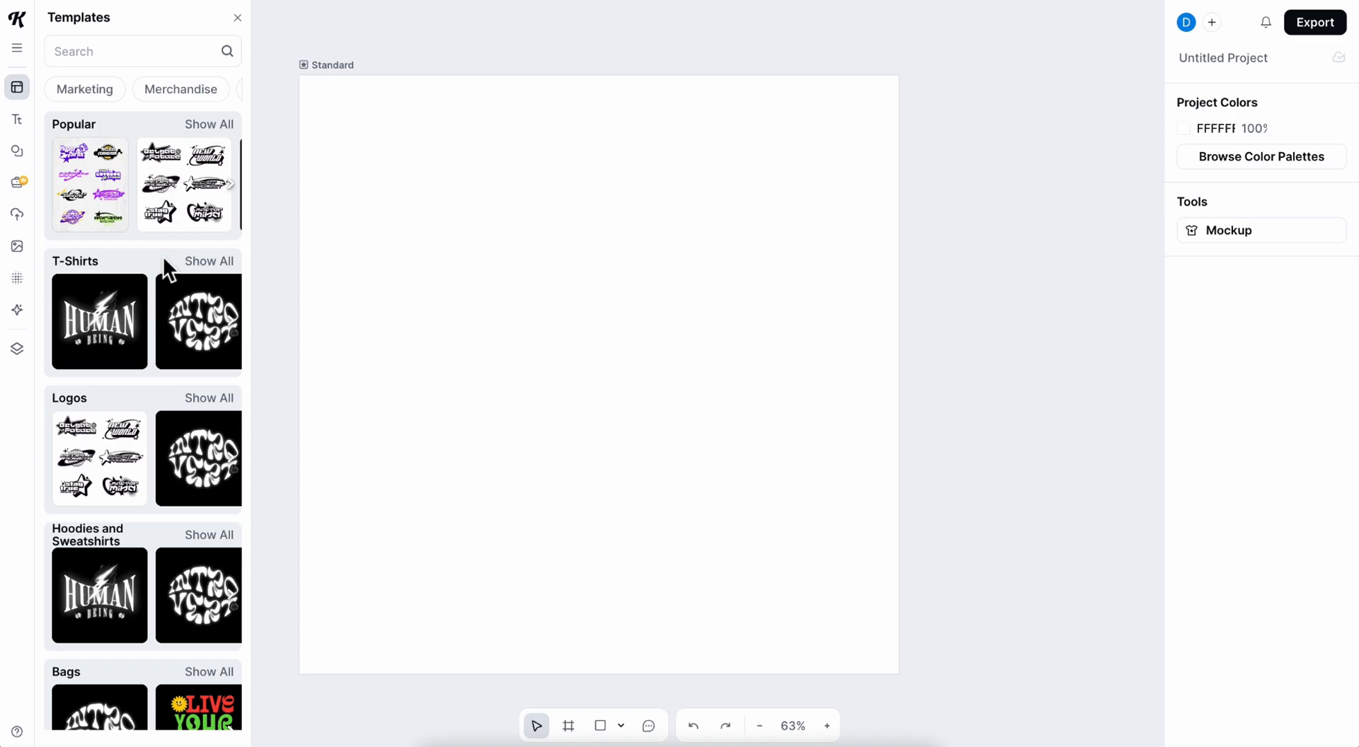
Browse the logo templates and load the black-and-white Y2K Collection #1 into the project.
{"action": "left_click", "coordinate": [213, 398]}
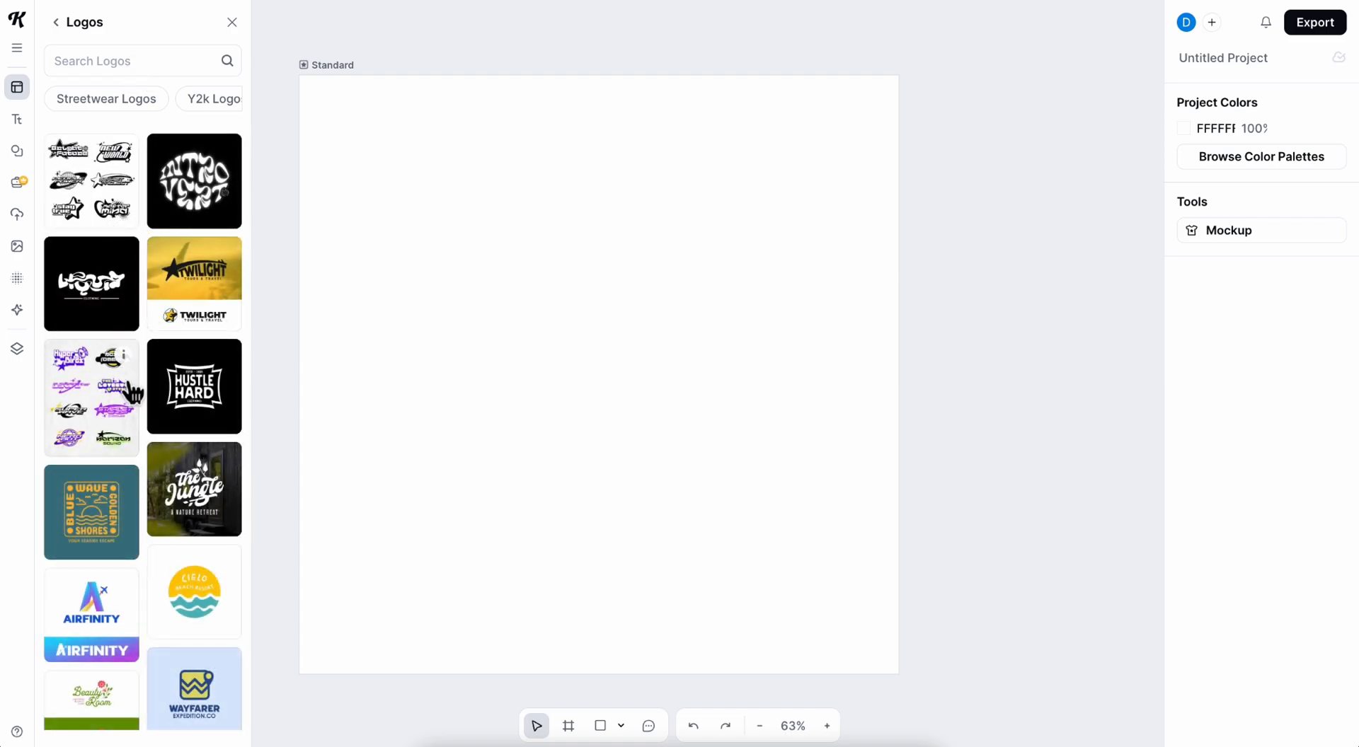
{"action": "scroll", "coordinate": [150, 304], "scroll_direction": "down", "scroll_amount": 6}
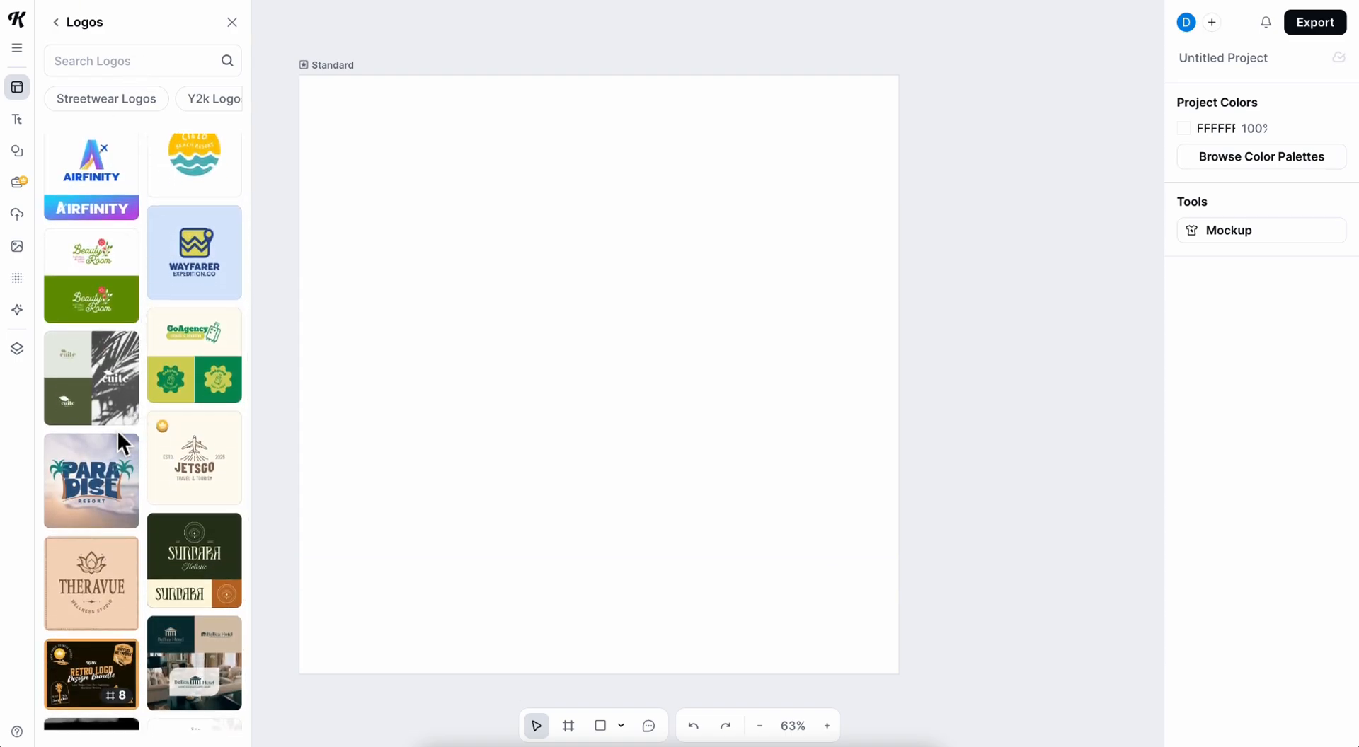
{"action": "scroll", "coordinate": [117, 430], "scroll_direction": "up", "scroll_amount": 6}
{"action": "left_click", "coordinate": [116, 224]}
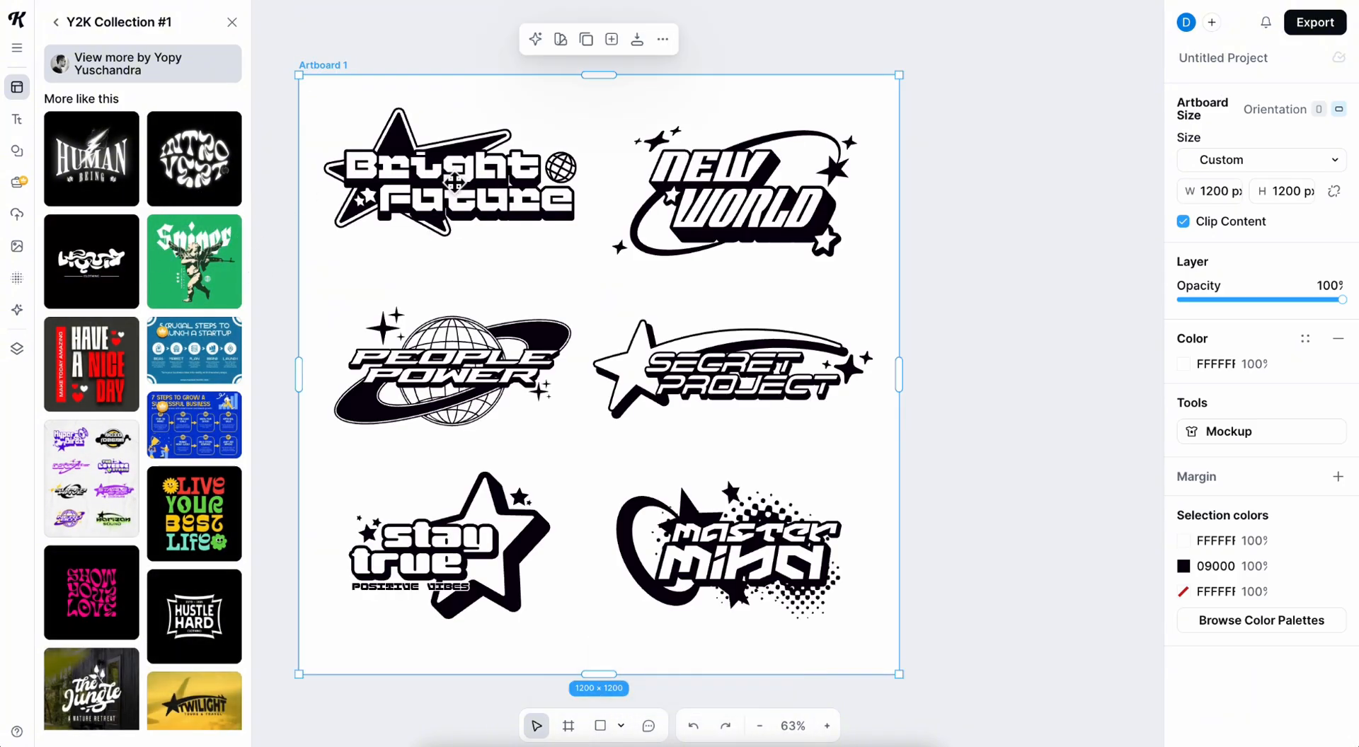
Delete every logo of the Y2K collection from the artboard except Secret Project.
{"action": "left_click_drag", "start_coordinate": [702, 379], "coordinate": [710, 382]}
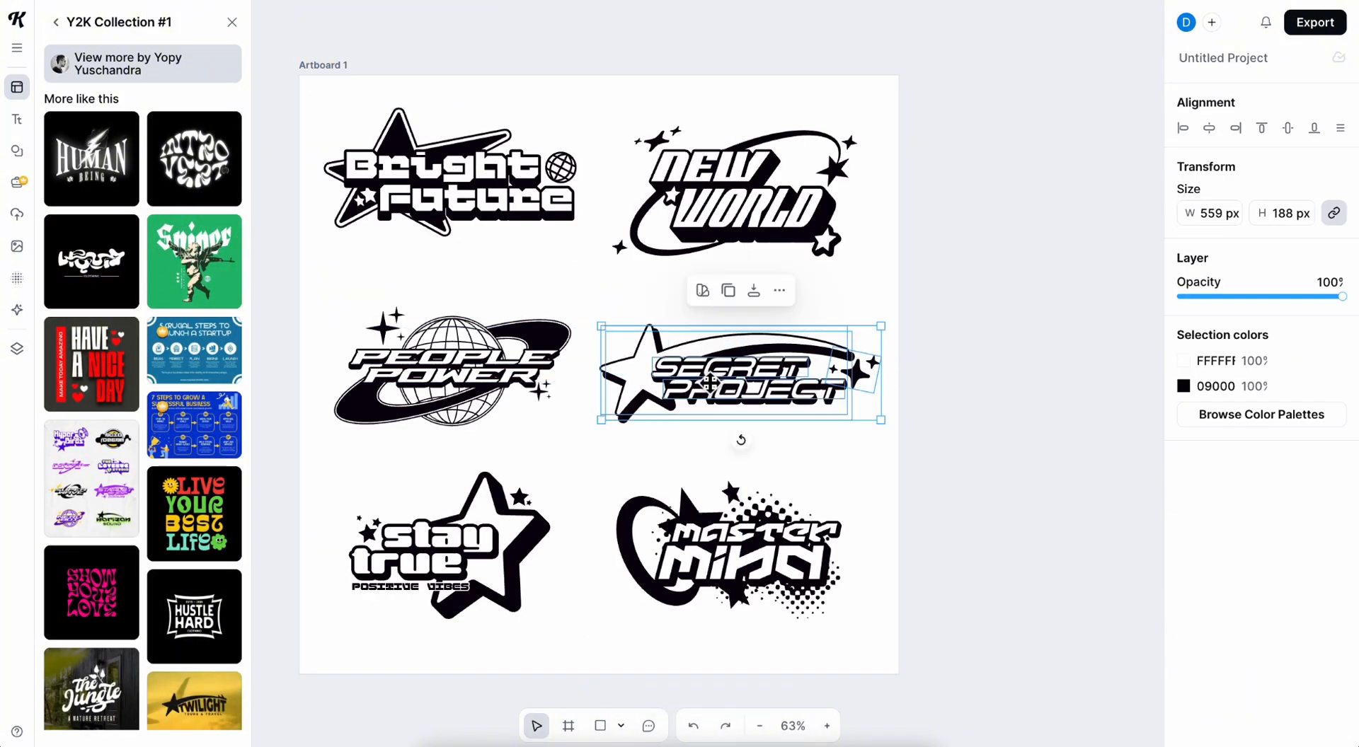
{"action": "left_click", "coordinate": [468, 358]}
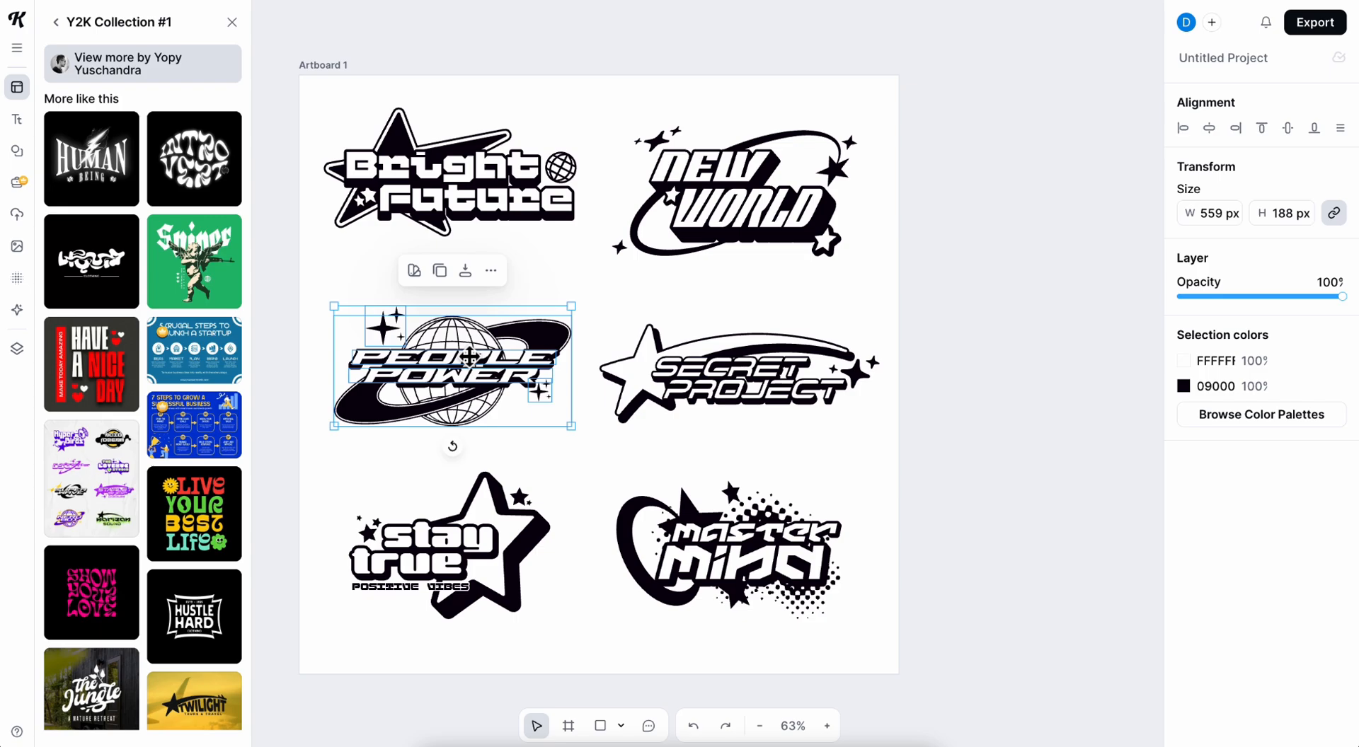
{"action": "key", "text": "Delete"}
{"action": "left_click", "coordinate": [457, 212]}
{"action": "key", "text": "Delete"}
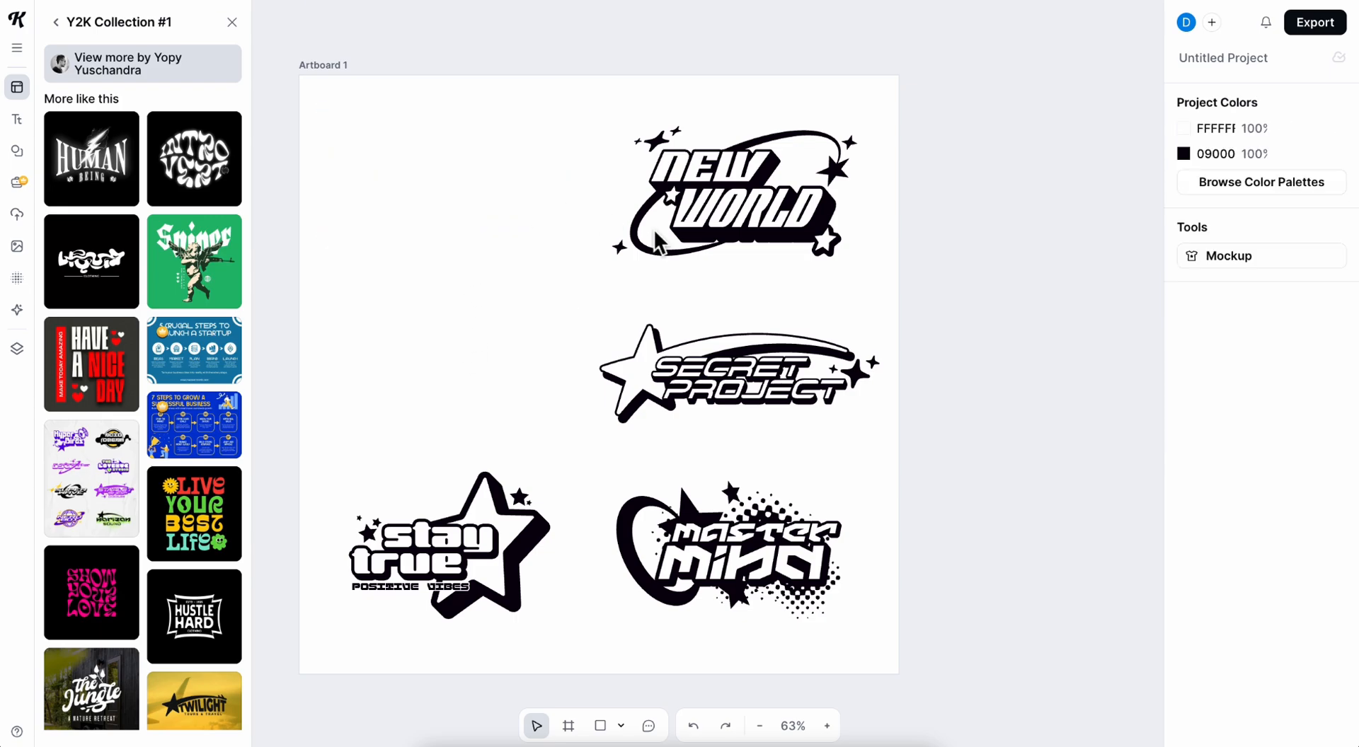
{"action": "left_click", "coordinate": [712, 243]}
{"action": "key", "text": "Delete"}
{"action": "left_click", "coordinate": [699, 597]}
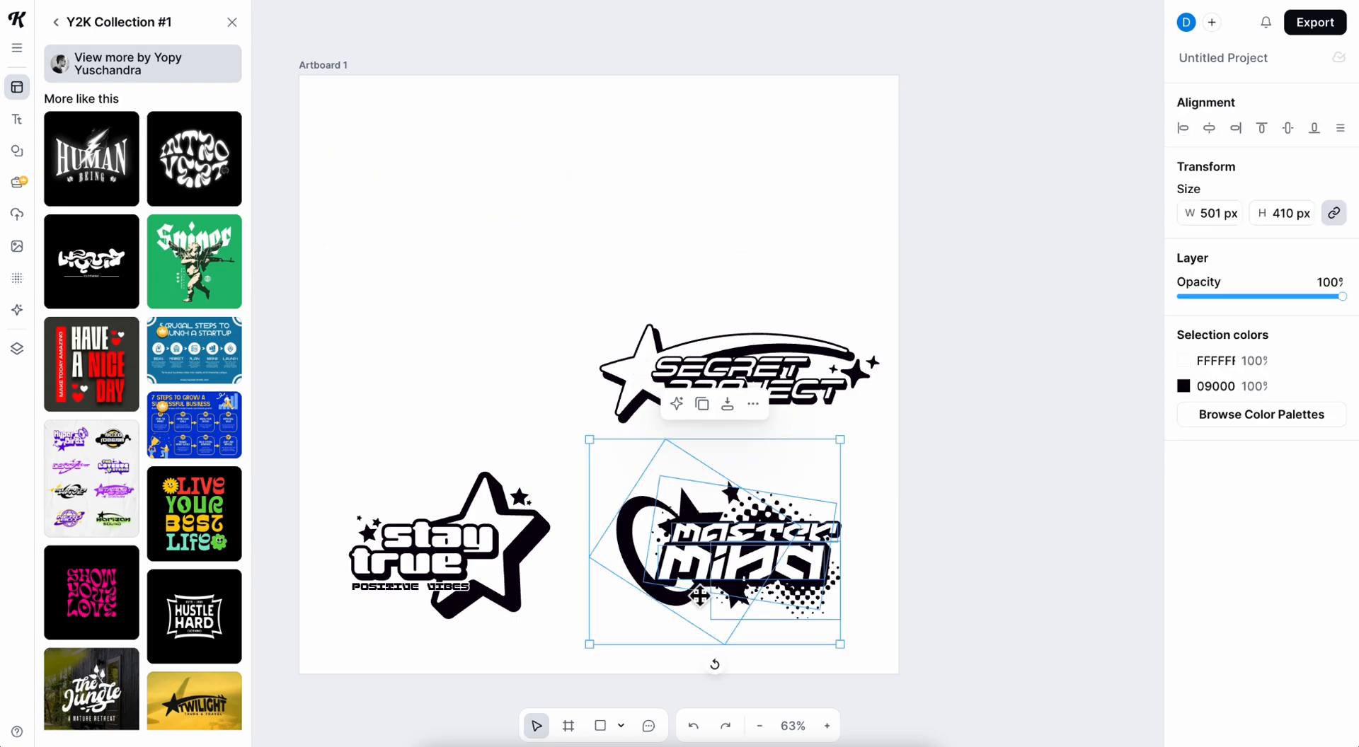
{"action": "key", "text": "Delete"}
{"action": "left_click", "coordinate": [495, 600]}
{"action": "key", "text": "Delete"}
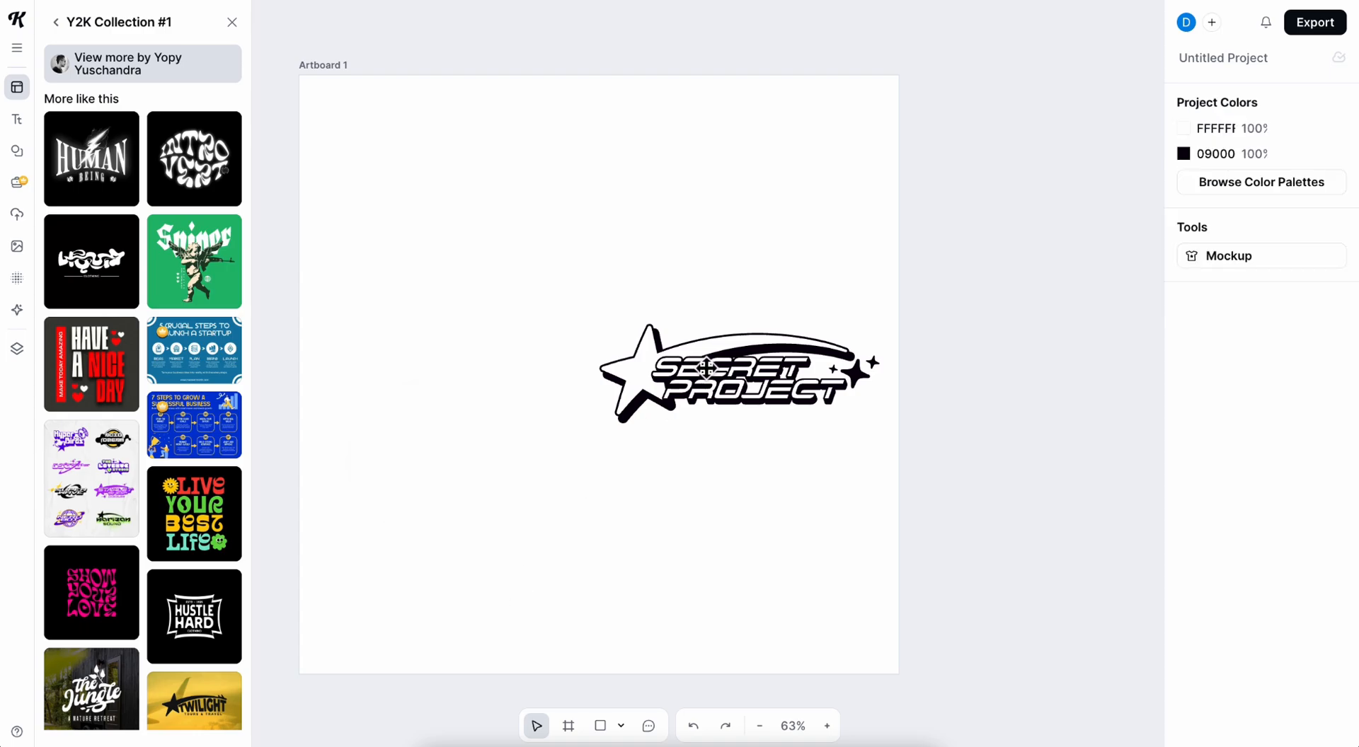
Enlarge the Secret Project logo to about 1070 × 360 px and center it on the artboard.
{"action": "left_click", "coordinate": [705, 367]}
{"action": "left_click_drag", "start_coordinate": [608, 331], "coordinate": [376, 218]}
{"action": "left_click_drag", "start_coordinate": [580, 324], "coordinate": [570, 370]}
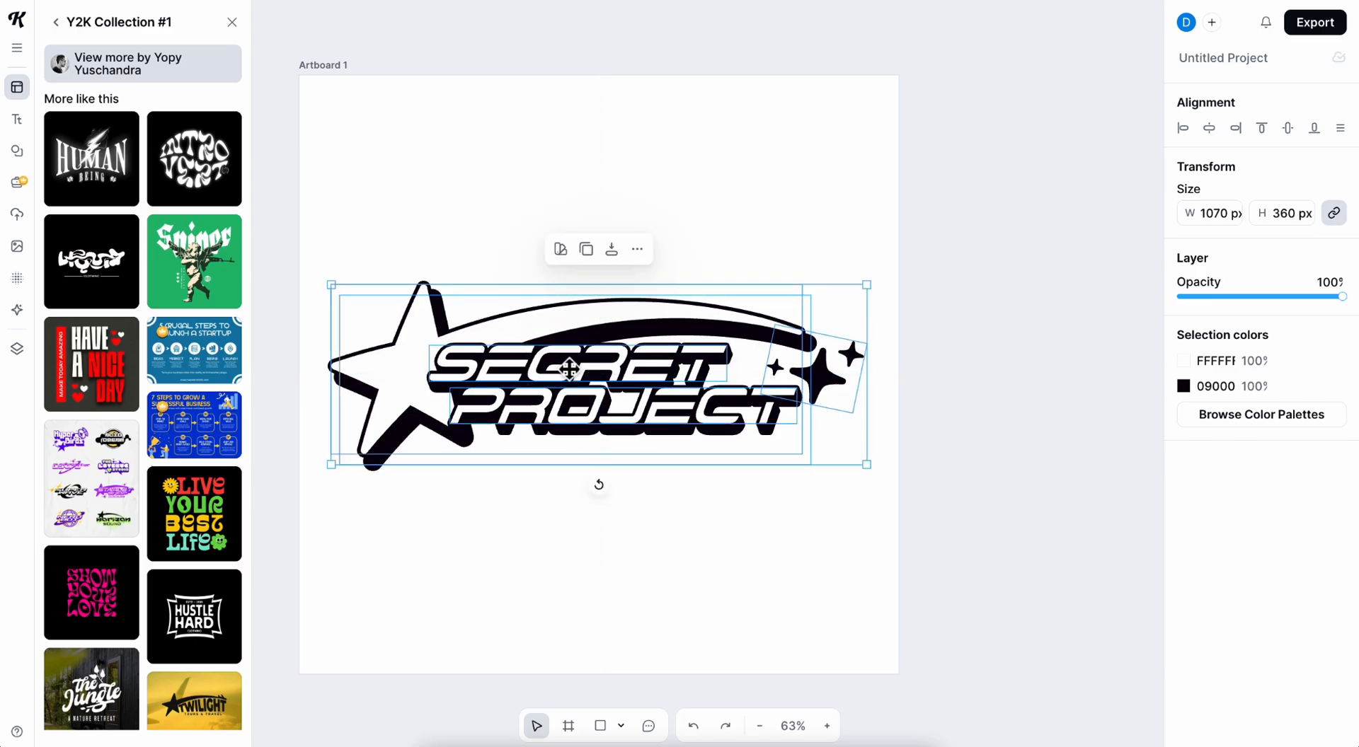
{"action": "left_click", "coordinate": [471, 228]}
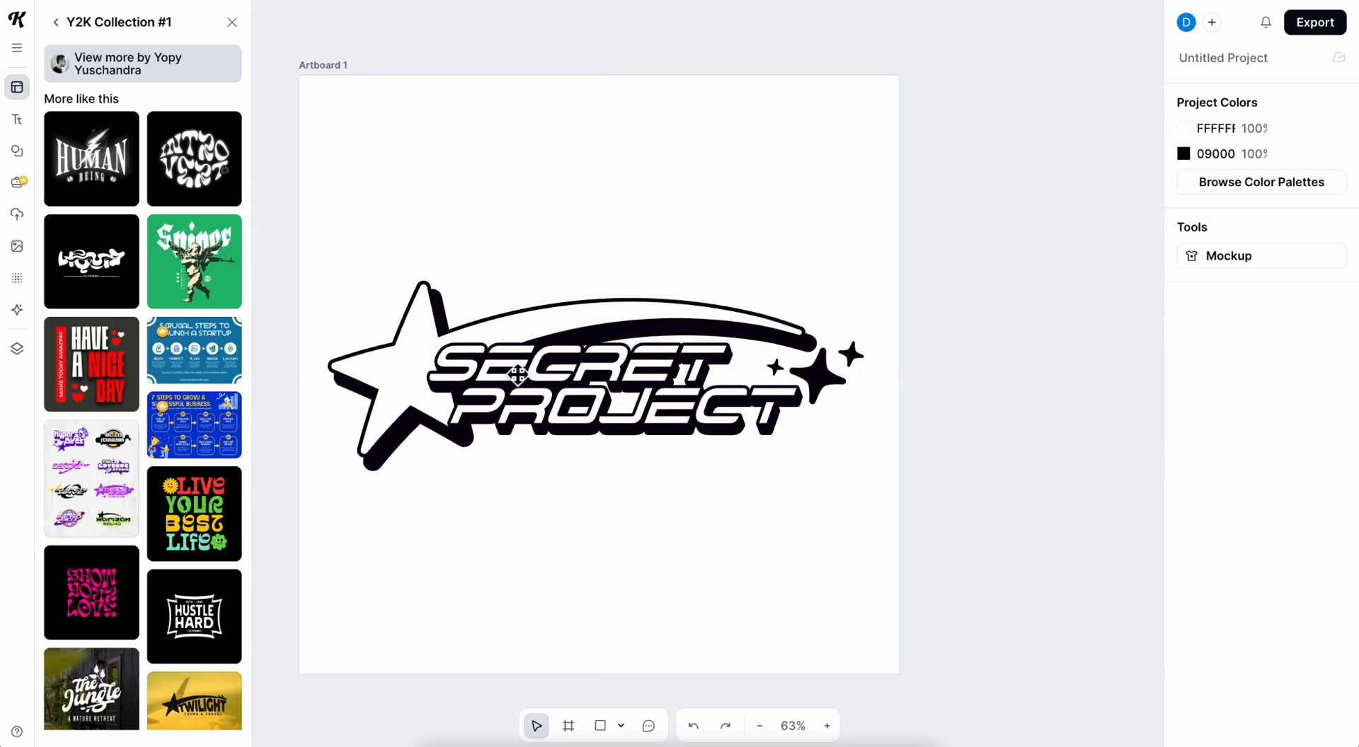
Try the Happy New Year title design above the Secret Project logo and delete it again.
{"action": "left_click", "coordinate": [27, 117]}
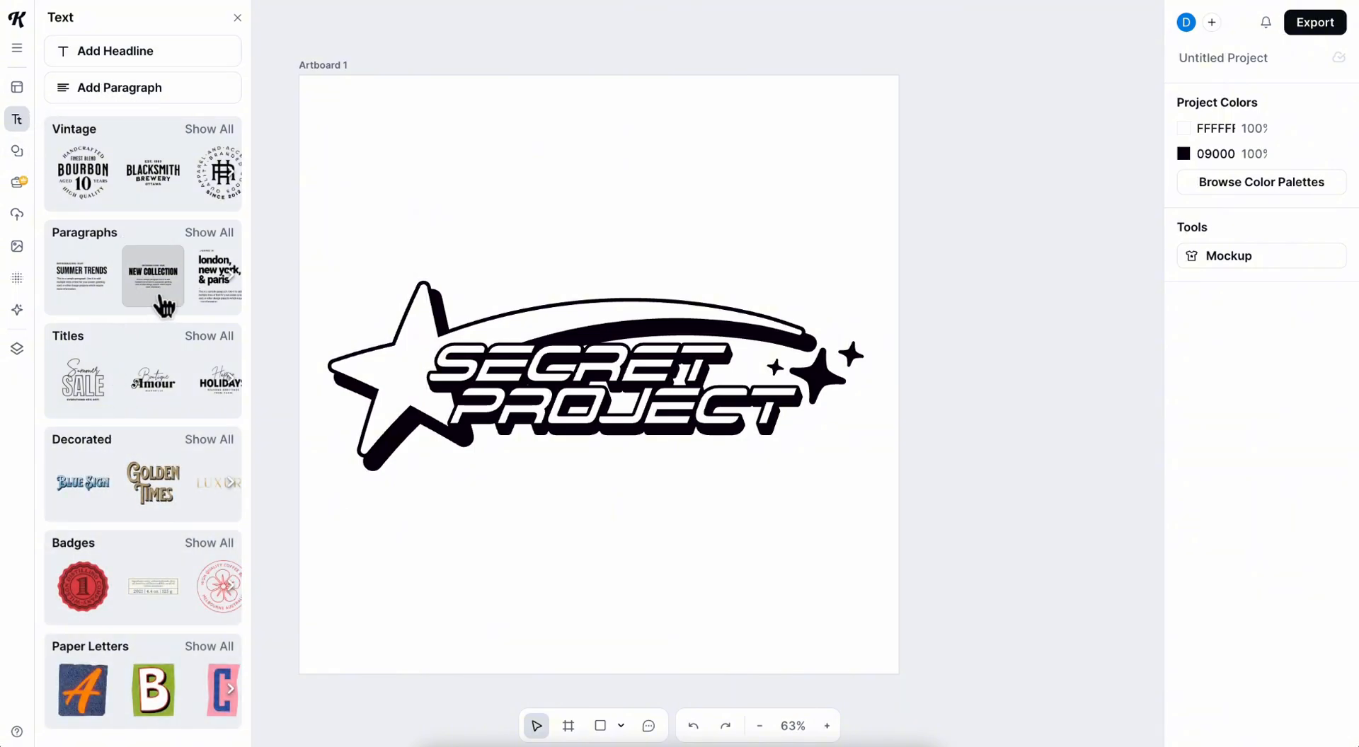
{"action": "scroll", "coordinate": [142, 397], "scroll_direction": "down", "scroll_amount": 2}
{"action": "scroll", "coordinate": [170, 332], "scroll_direction": "up", "scroll_amount": 2}
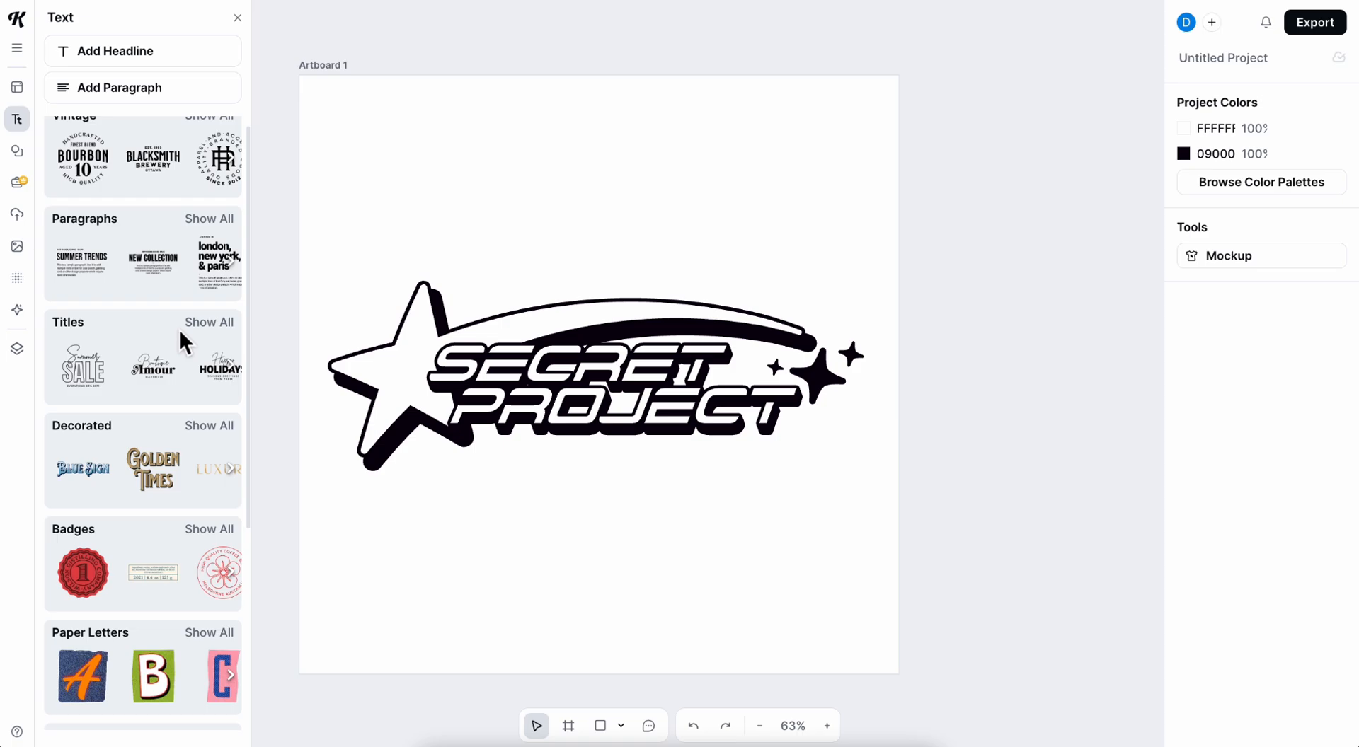
{"action": "left_click", "coordinate": [209, 323]}
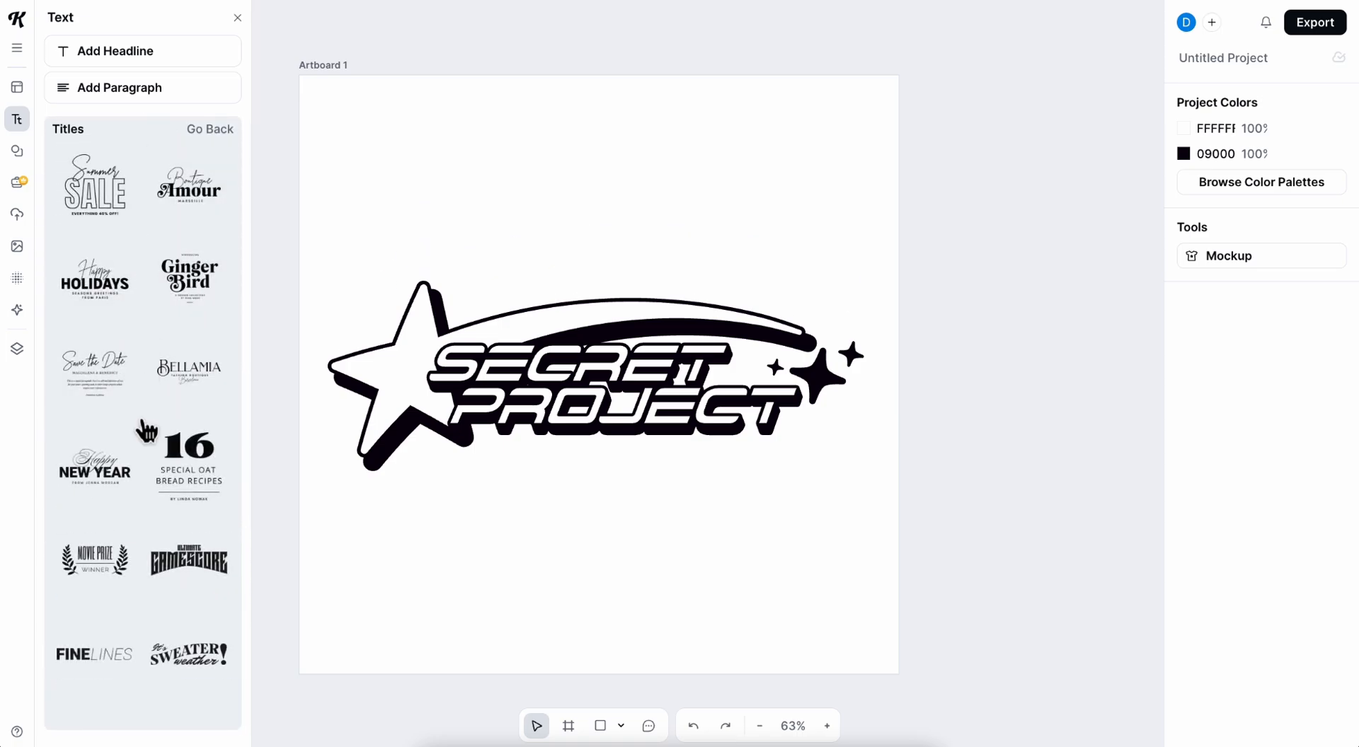
{"action": "left_click", "coordinate": [92, 480]}
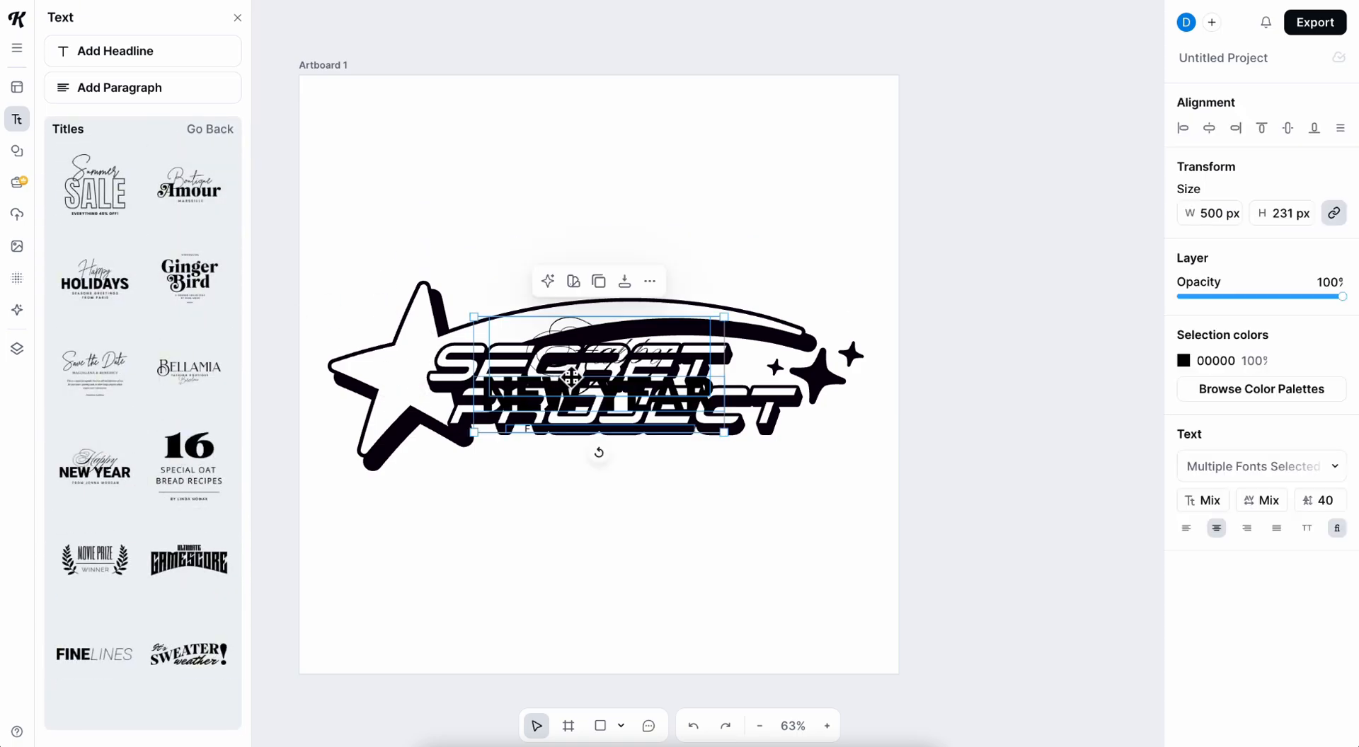
{"action": "left_click_drag", "start_coordinate": [570, 376], "coordinate": [574, 214]}
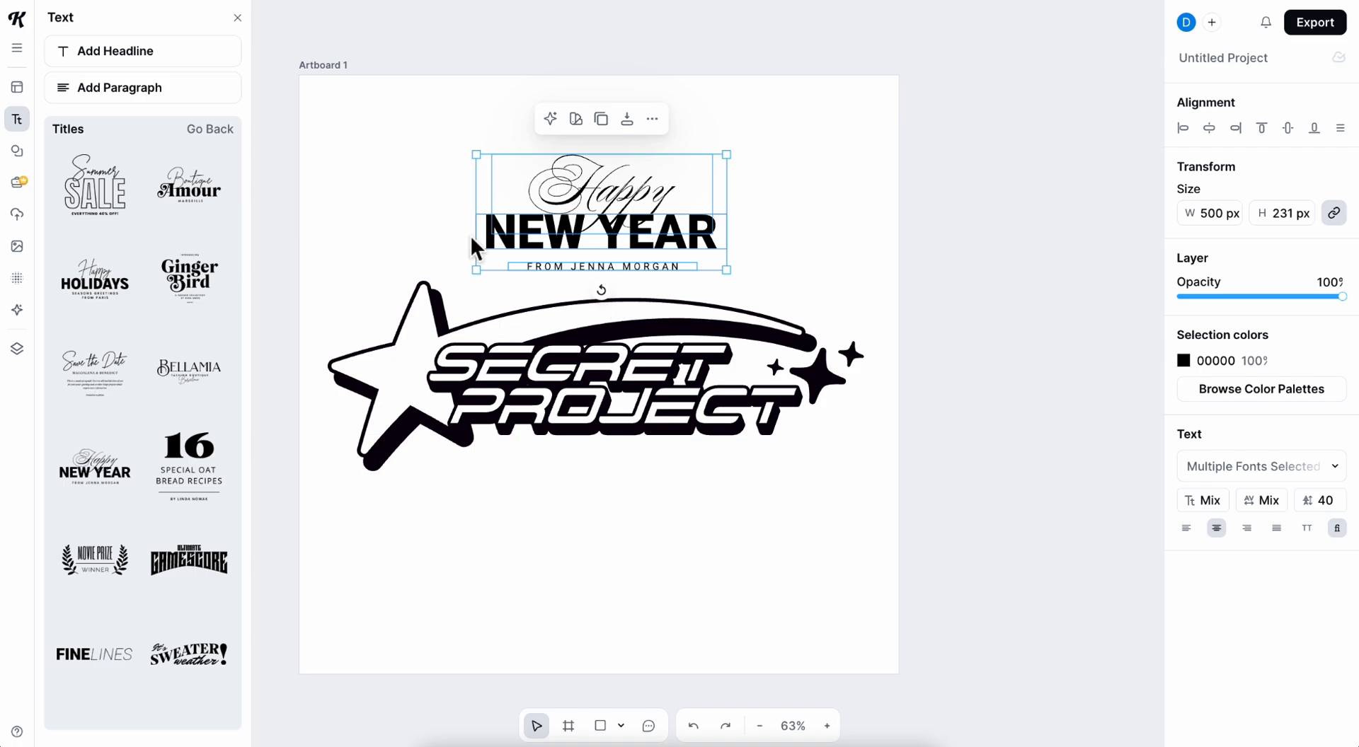
{"action": "key", "text": "Delete"}
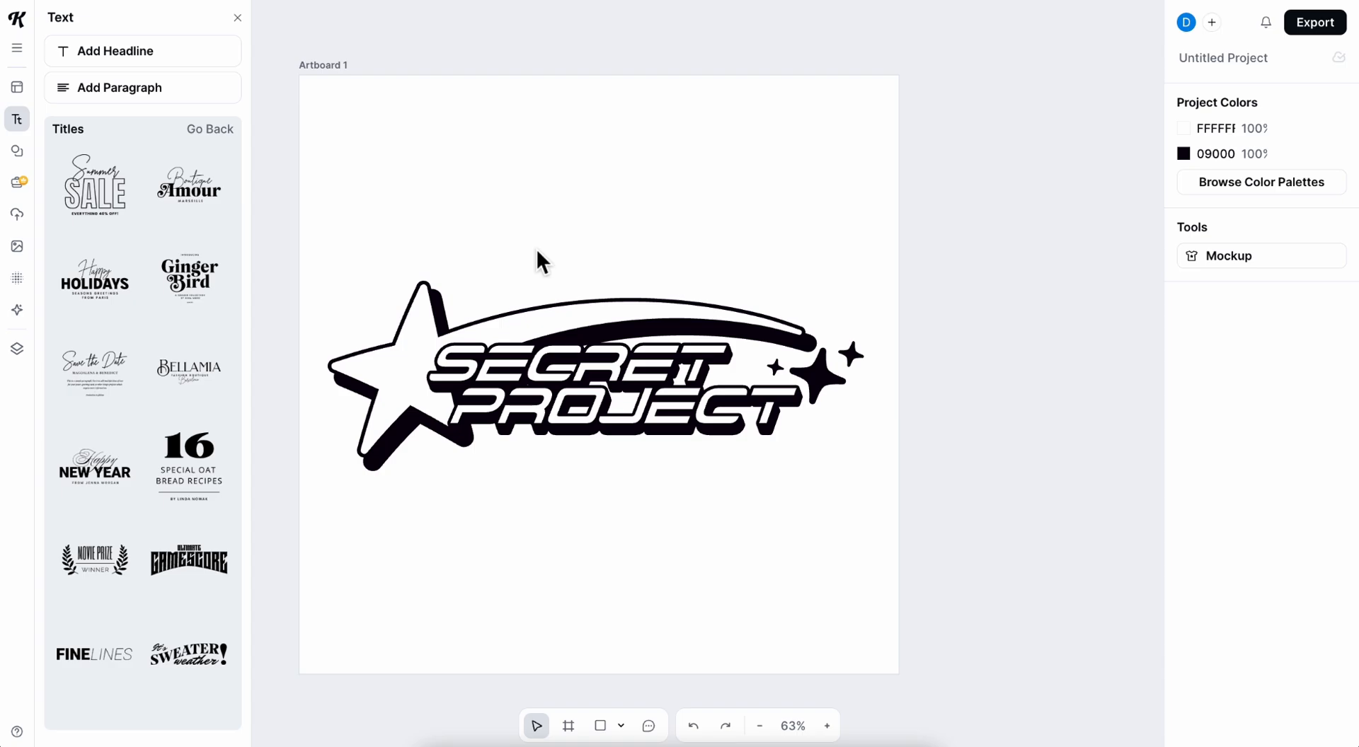
Export all artboards as PNG at 1200 × 1200 px and 72 dpi.
{"action": "left_click", "coordinate": [1325, 29]}
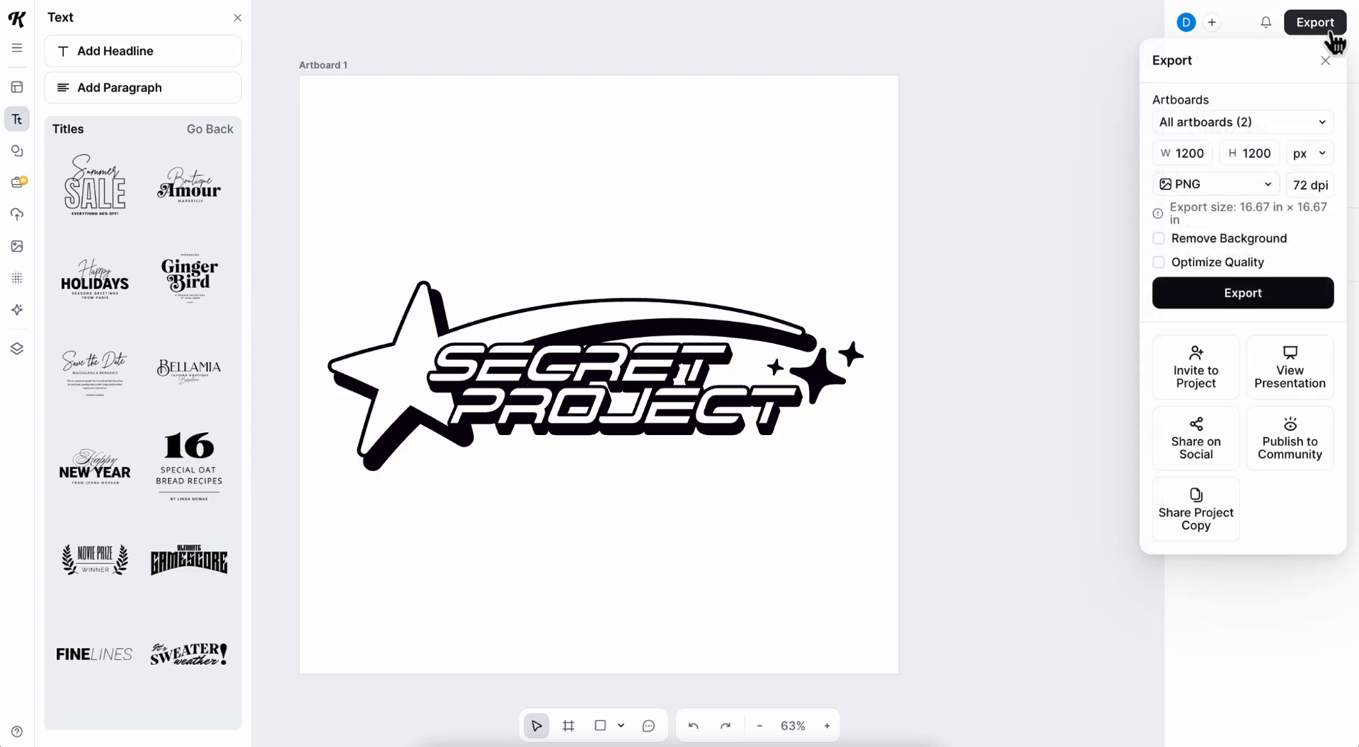
{"action": "left_click", "coordinate": [1211, 194]}
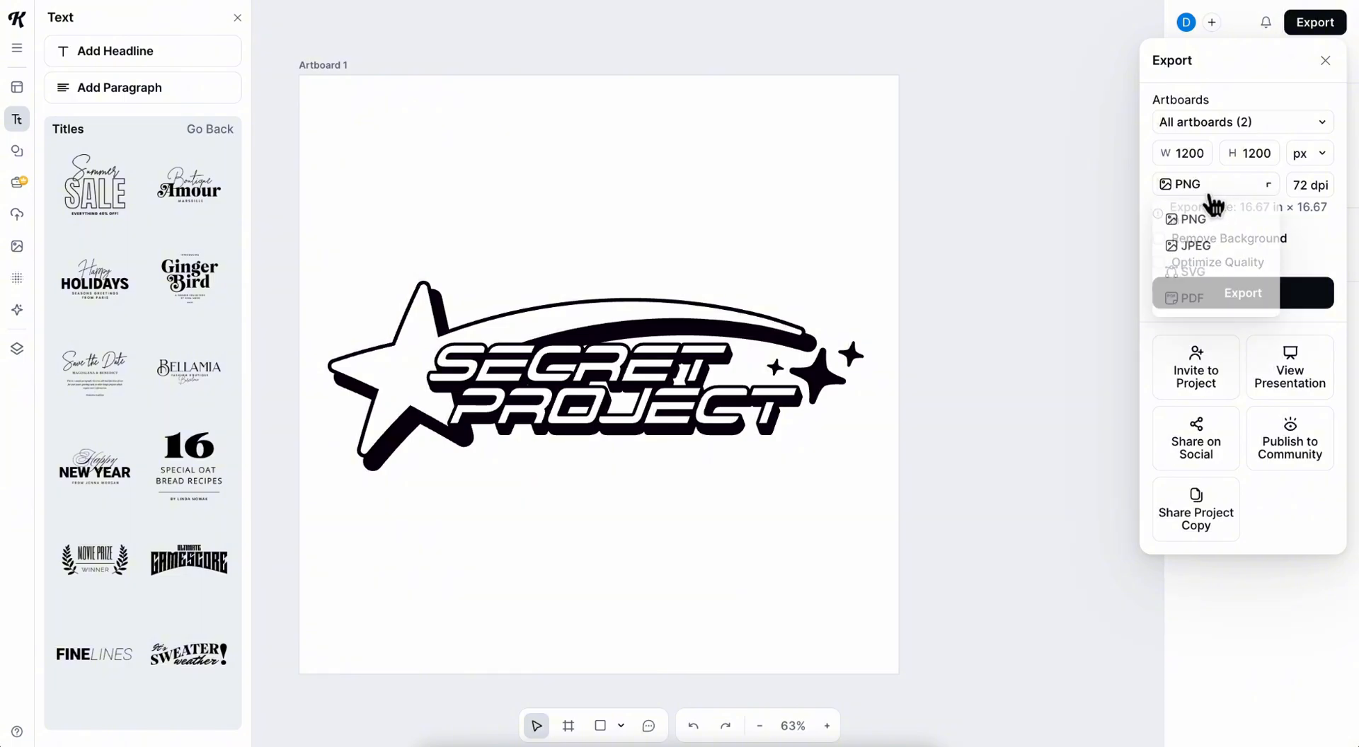
{"action": "left_click", "coordinate": [1208, 196]}
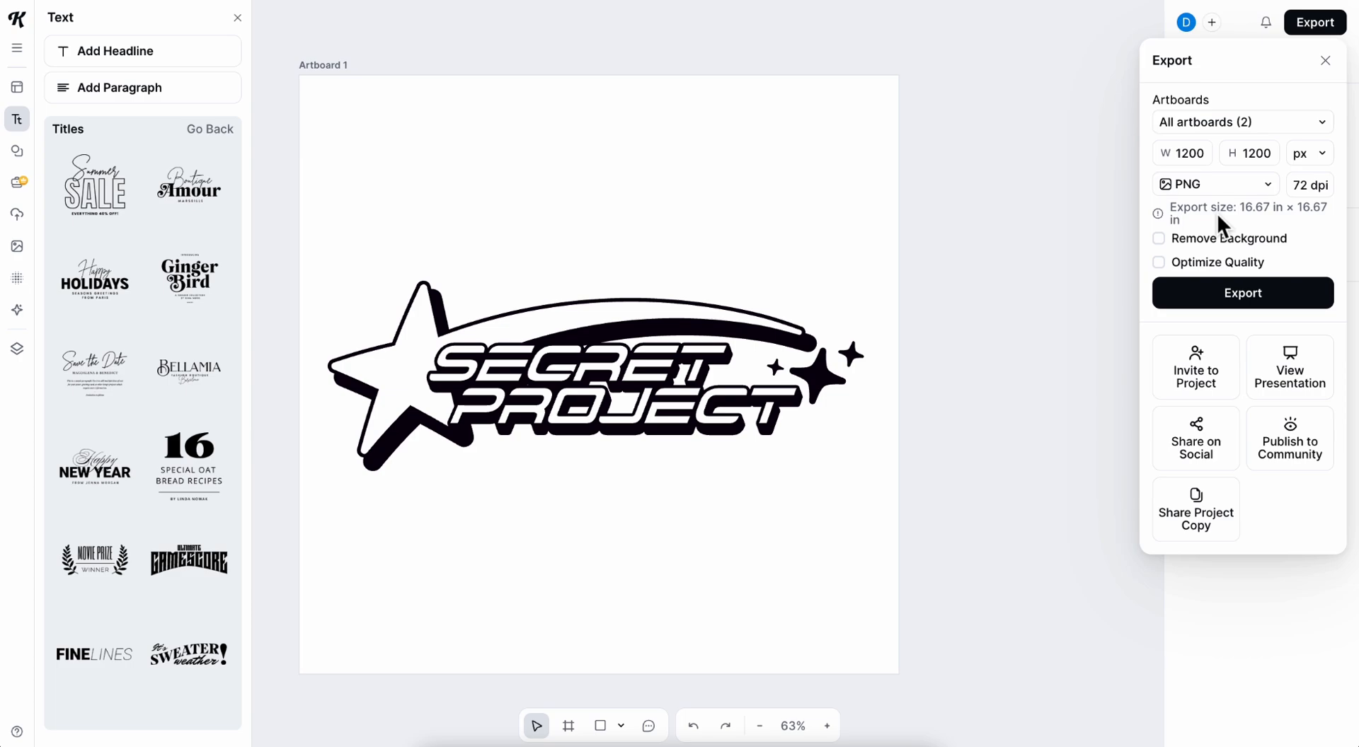
{"action": "left_click", "coordinate": [1229, 297]}
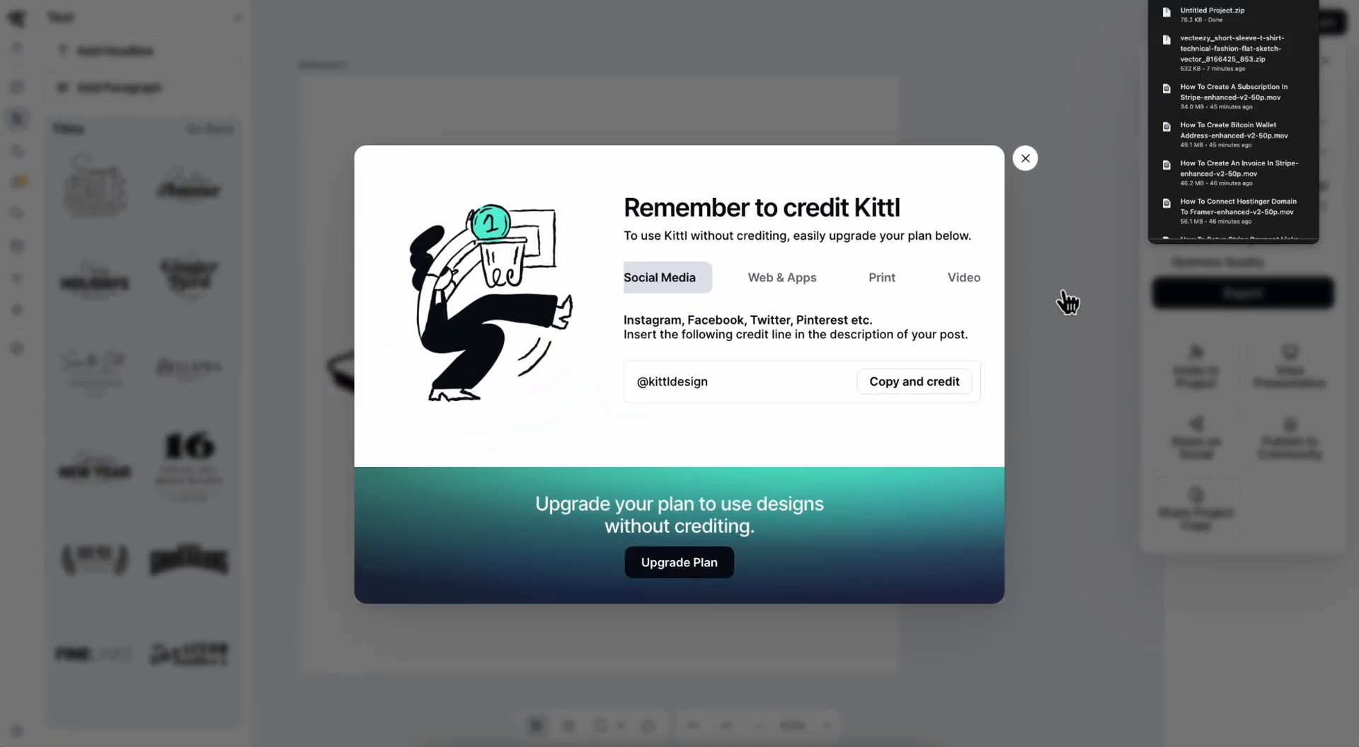
Dismiss the credit notice, unzip Untitled Project.zip in the Downloads folder and check the exported PNG files.
{"action": "left_click", "coordinate": [1037, 167]}
{"action": "left_click", "coordinate": [1066, 225]}
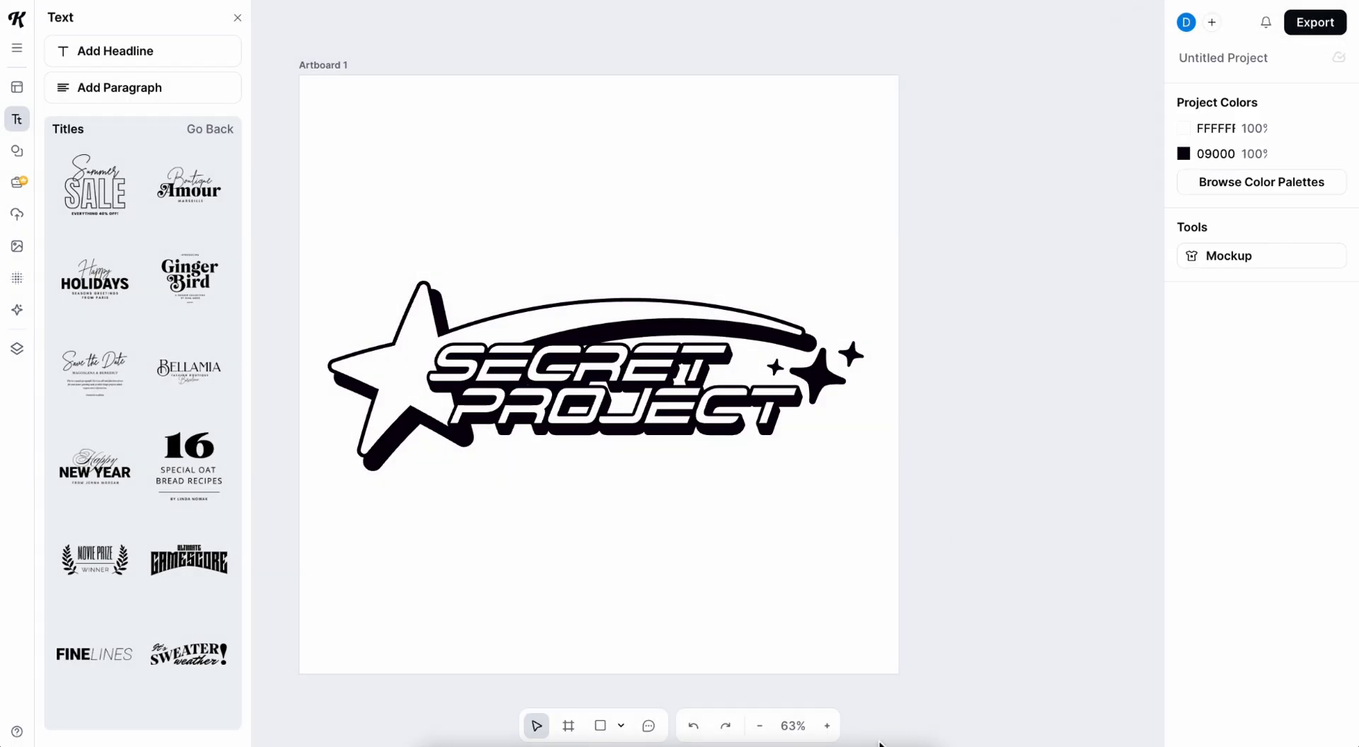
{"action": "left_click", "coordinate": [440, 745]}
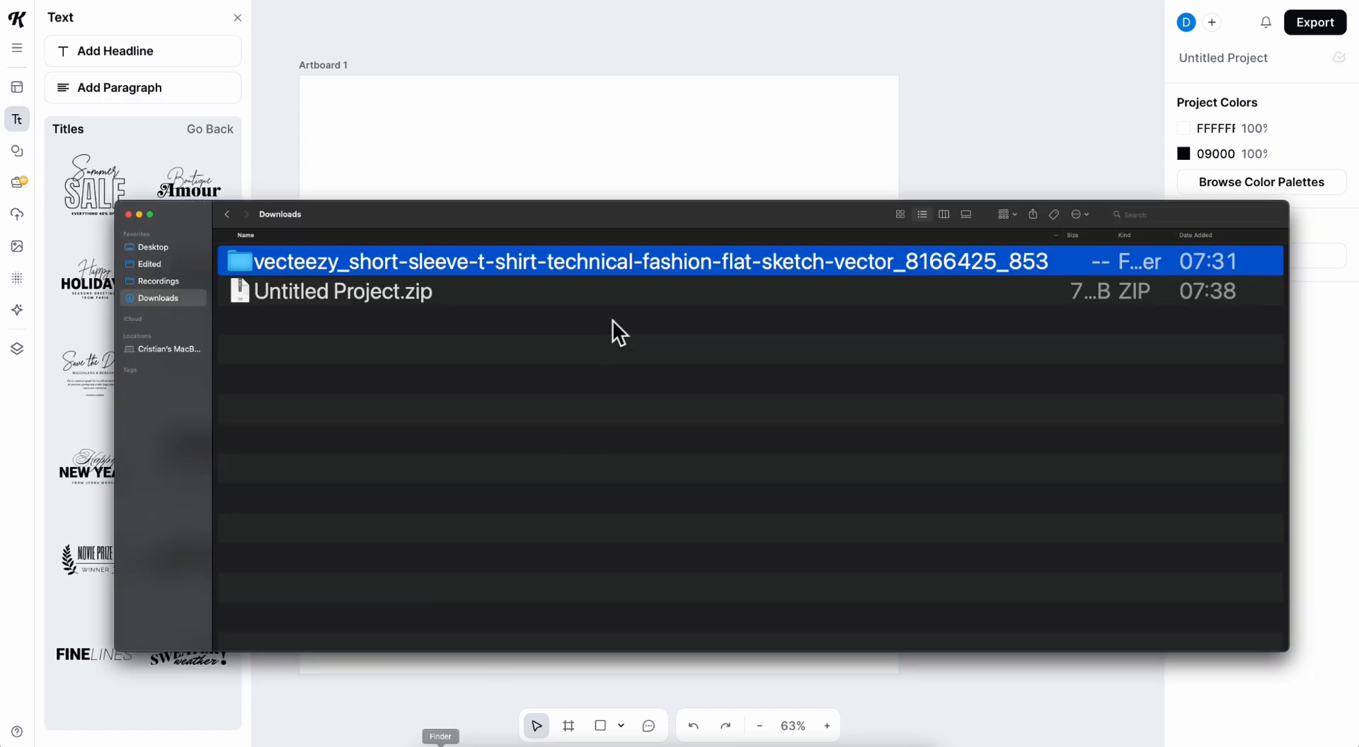
{"action": "double_click", "coordinate": [390, 294]}
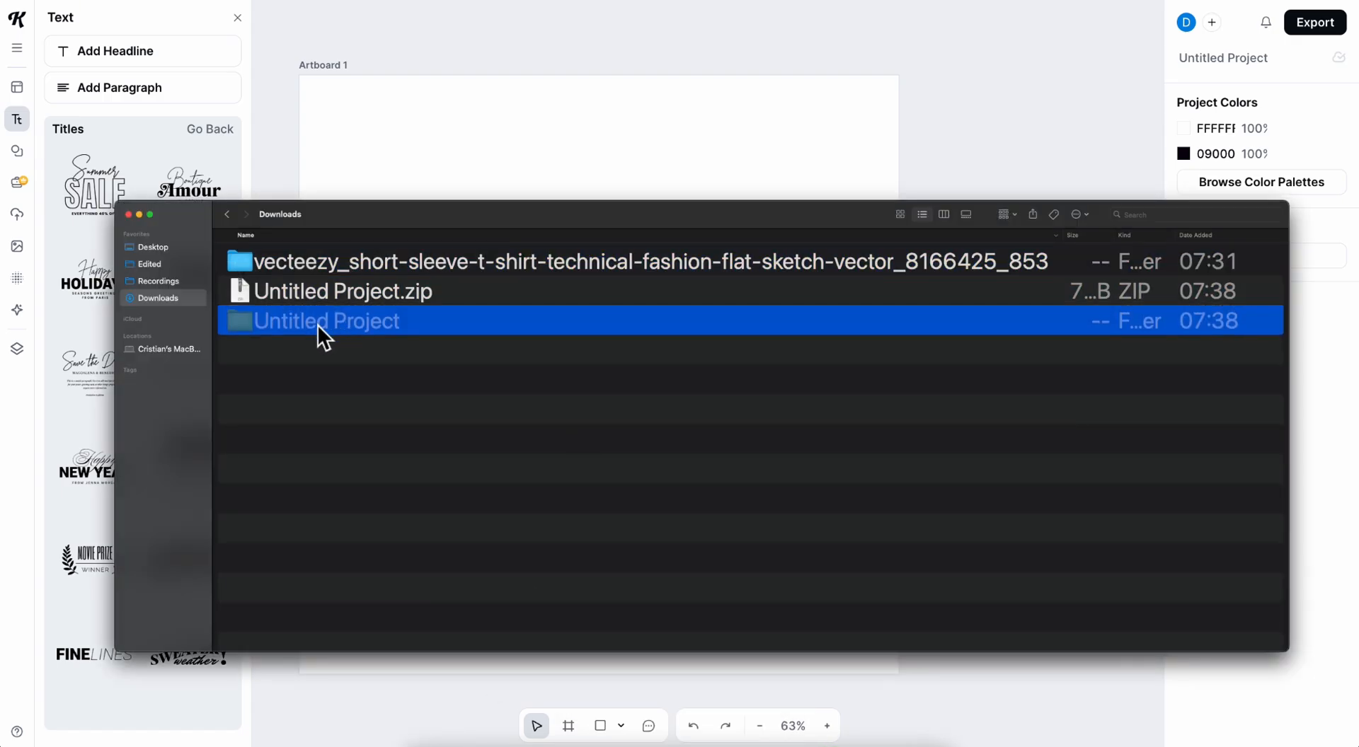
{"action": "double_click", "coordinate": [317, 325]}
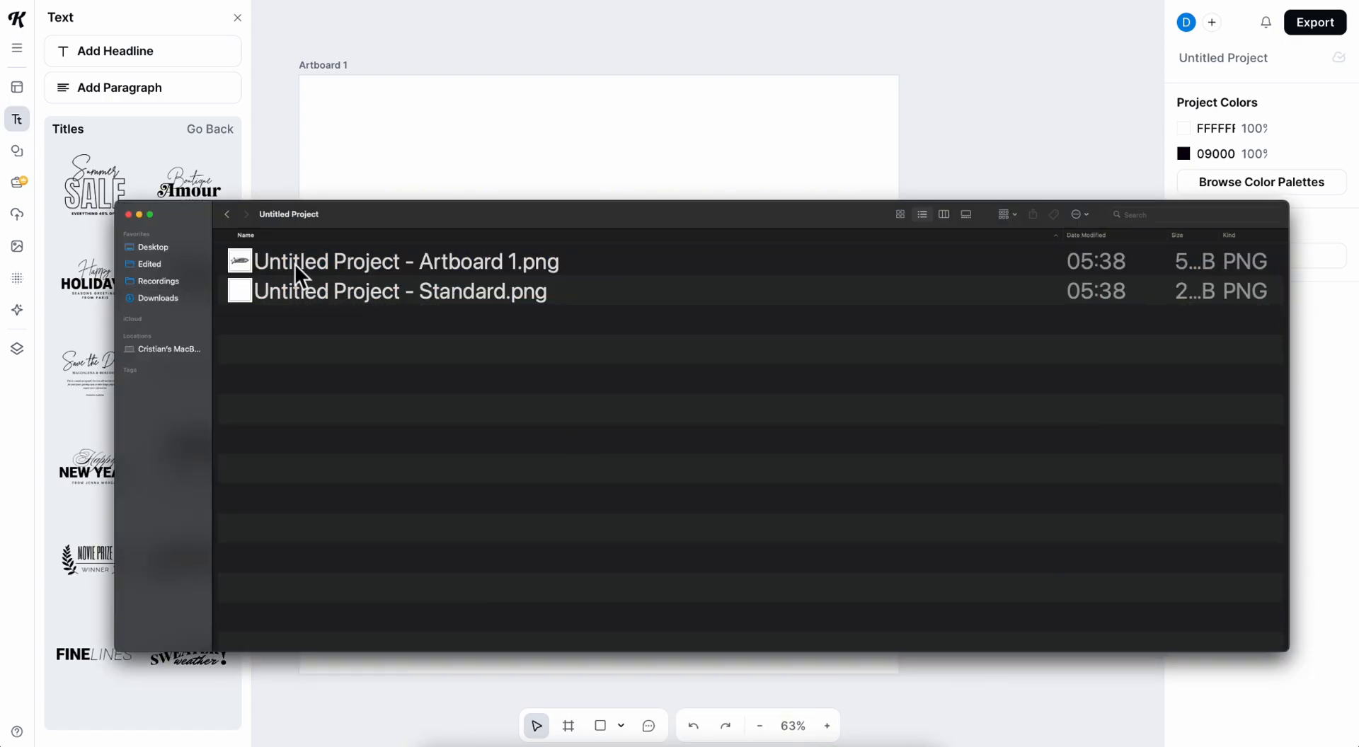
{"action": "left_click", "coordinate": [140, 215]}
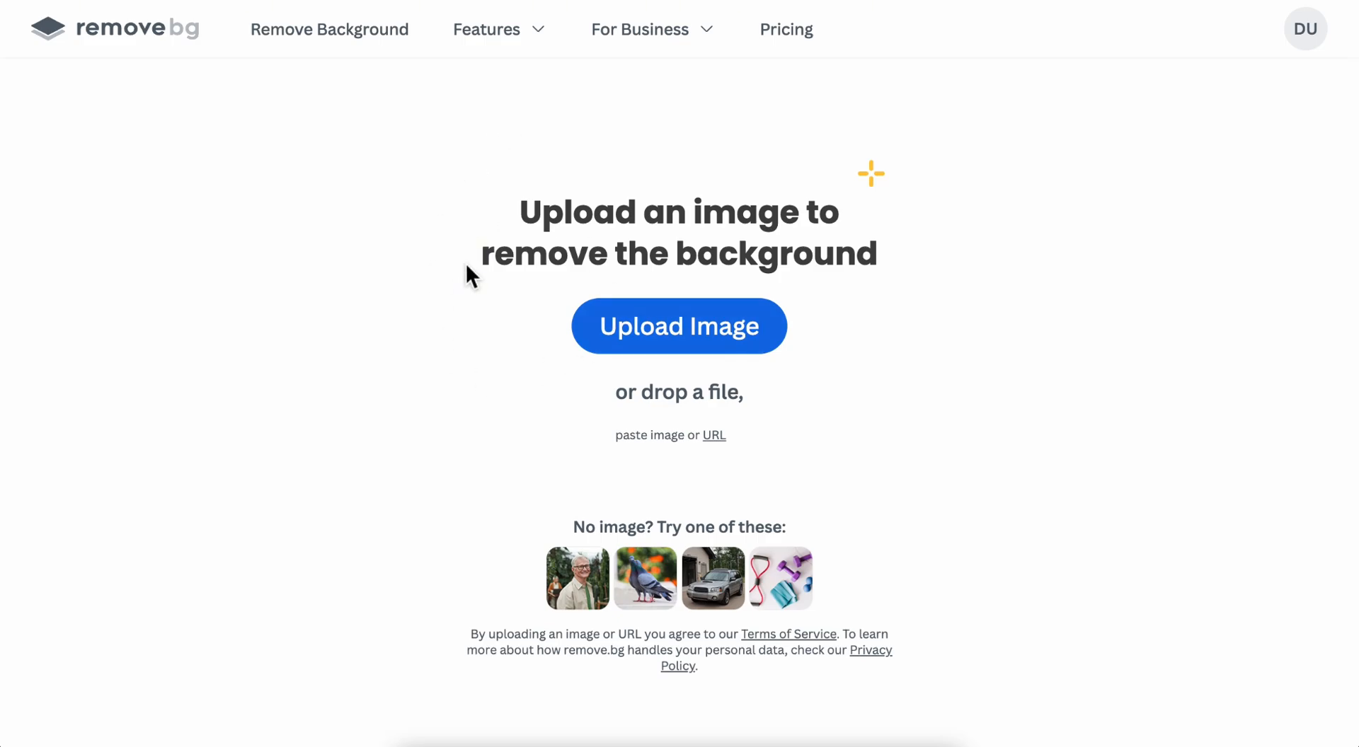
In remove.bg, remove the background from Untitled Project - Artboard 1.png and download the 500 × 500 px result.
{"action": "left_click", "coordinate": [666, 351]}
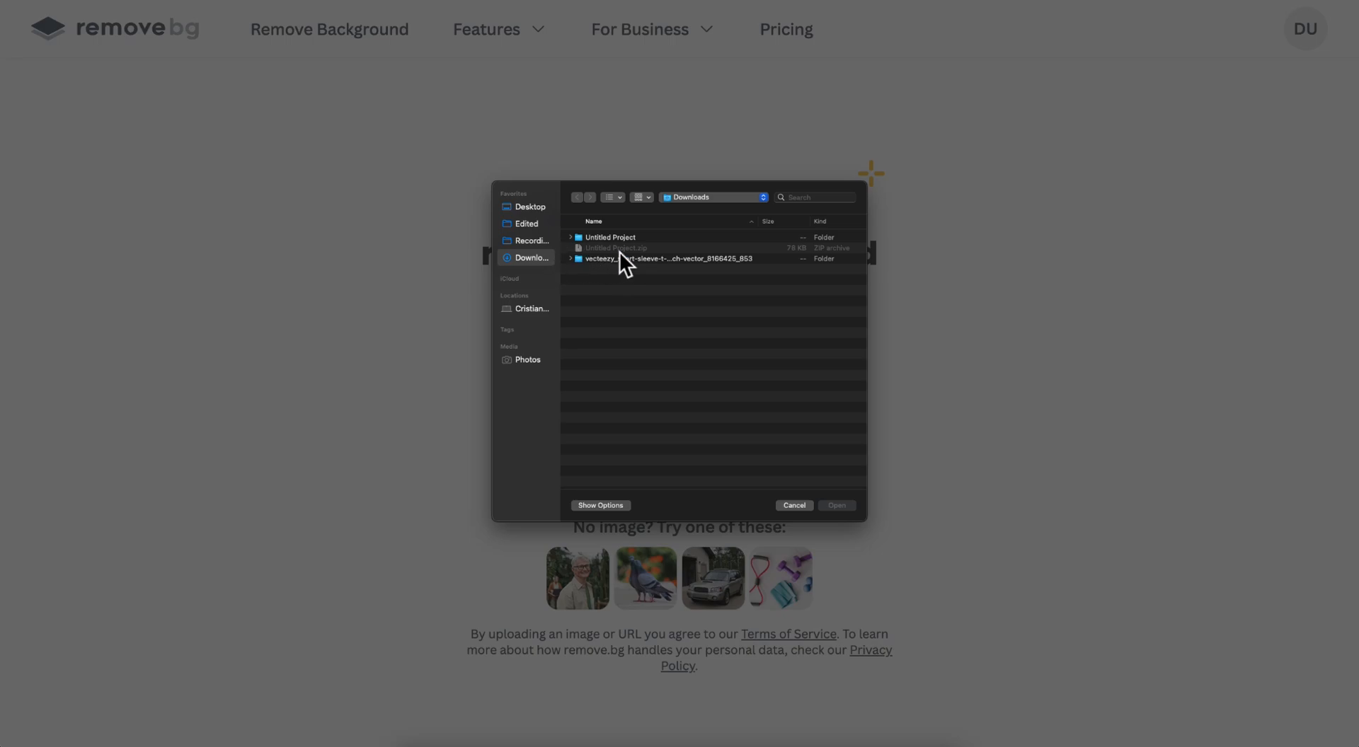
{"action": "left_click", "coordinate": [573, 239]}
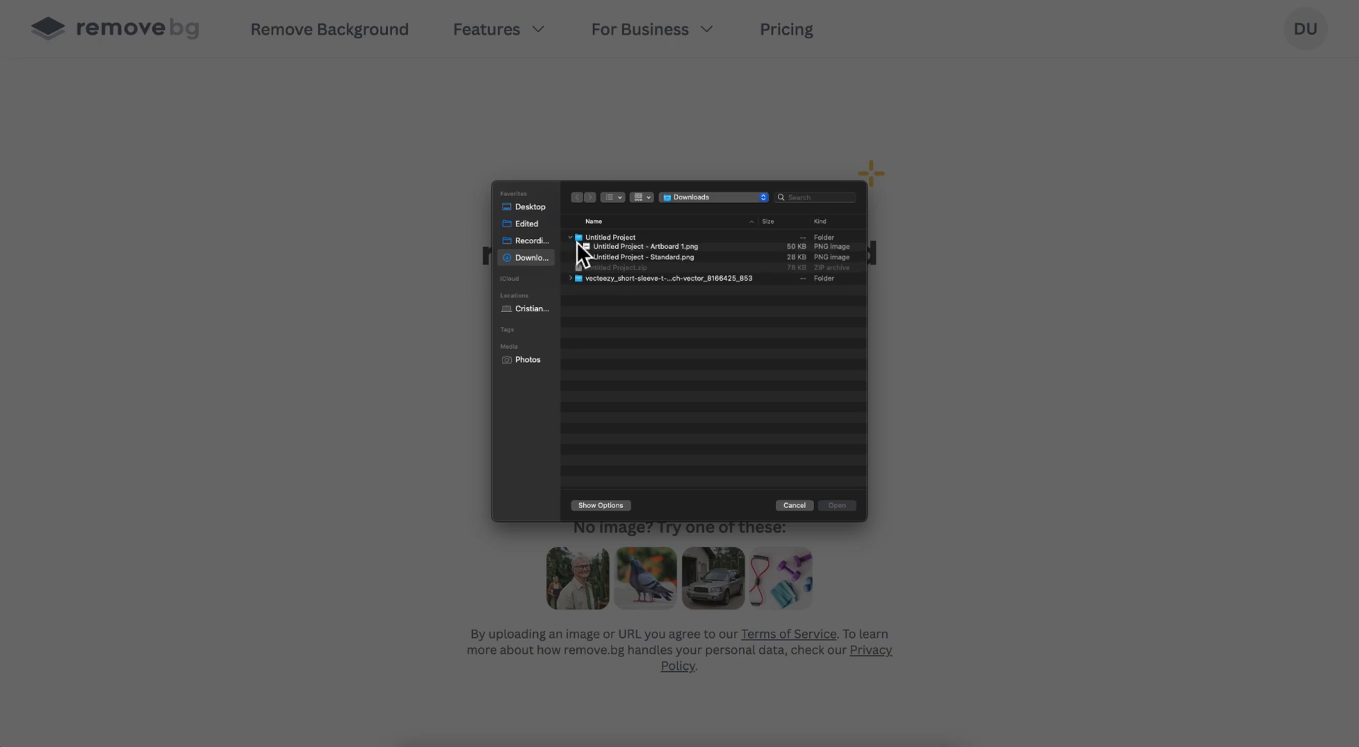
{"action": "double_click", "coordinate": [621, 251]}
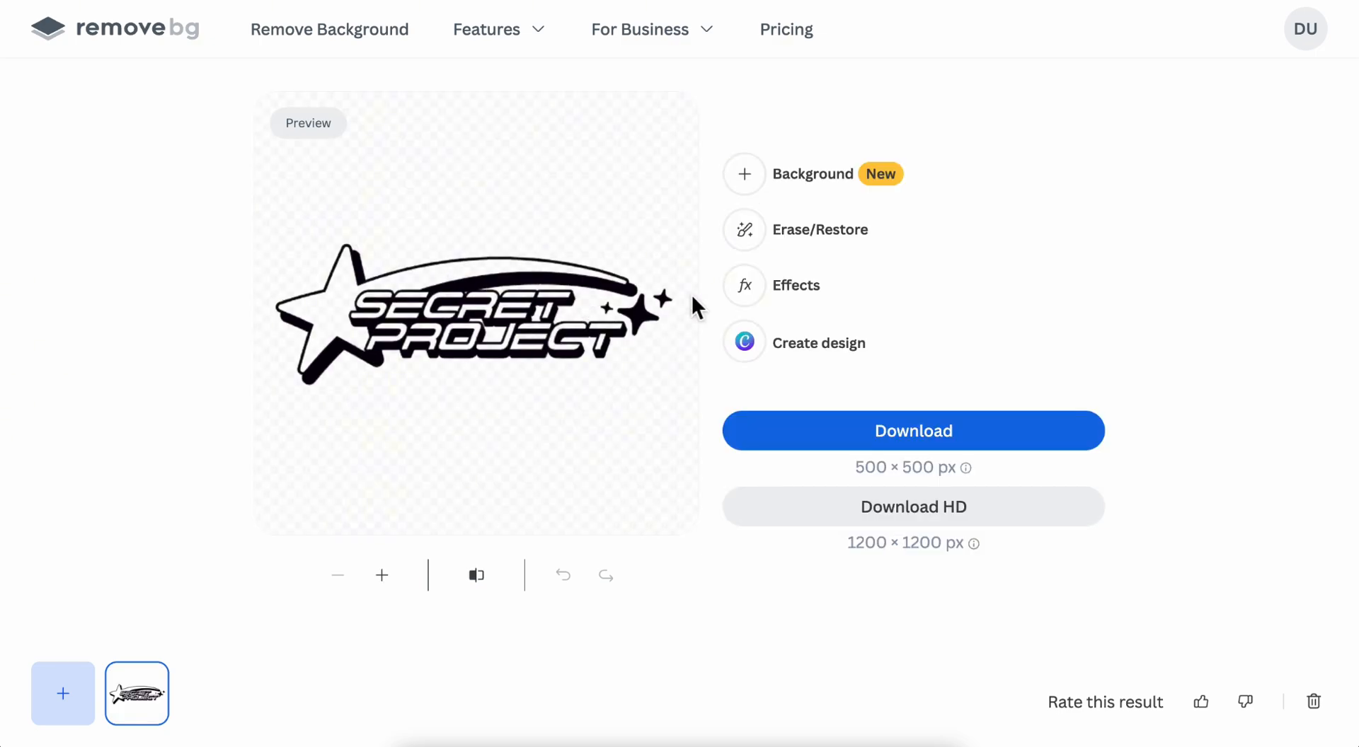
{"action": "left_click", "coordinate": [918, 440]}
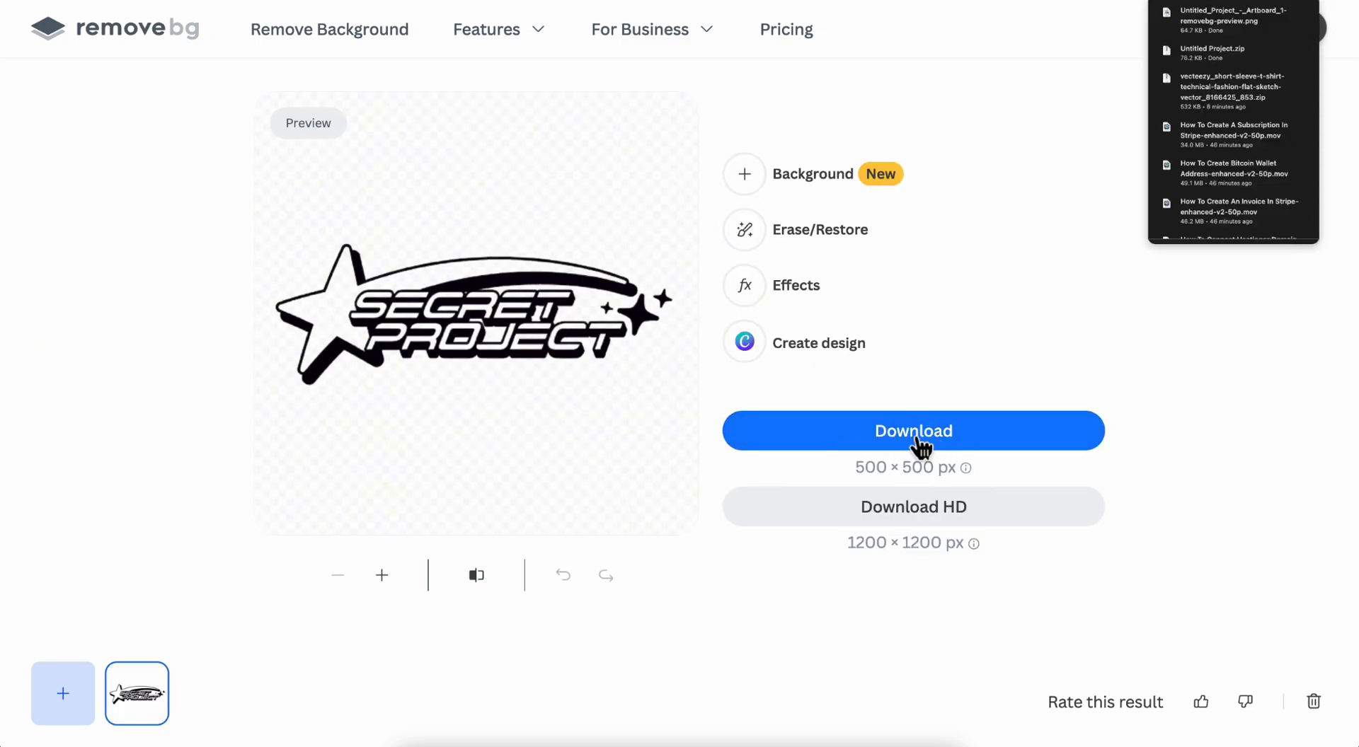
{"action": "left_click", "coordinate": [1073, 197]}
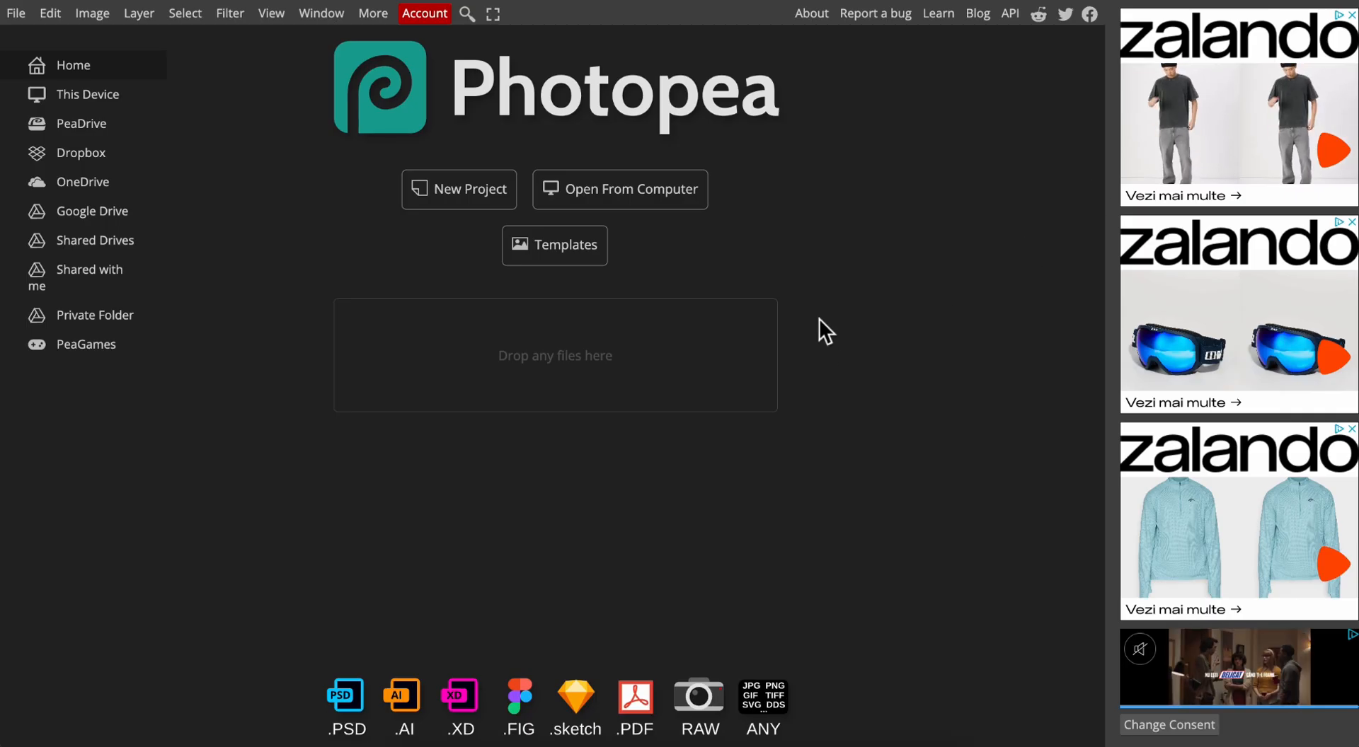
In Photopea, open the Vecteezy short-sleeve T-shirt JPG and Untitled_Project_-_Artboard_1-removebg-preview.png as separate documents.
{"action": "left_click", "coordinate": [628, 202]}
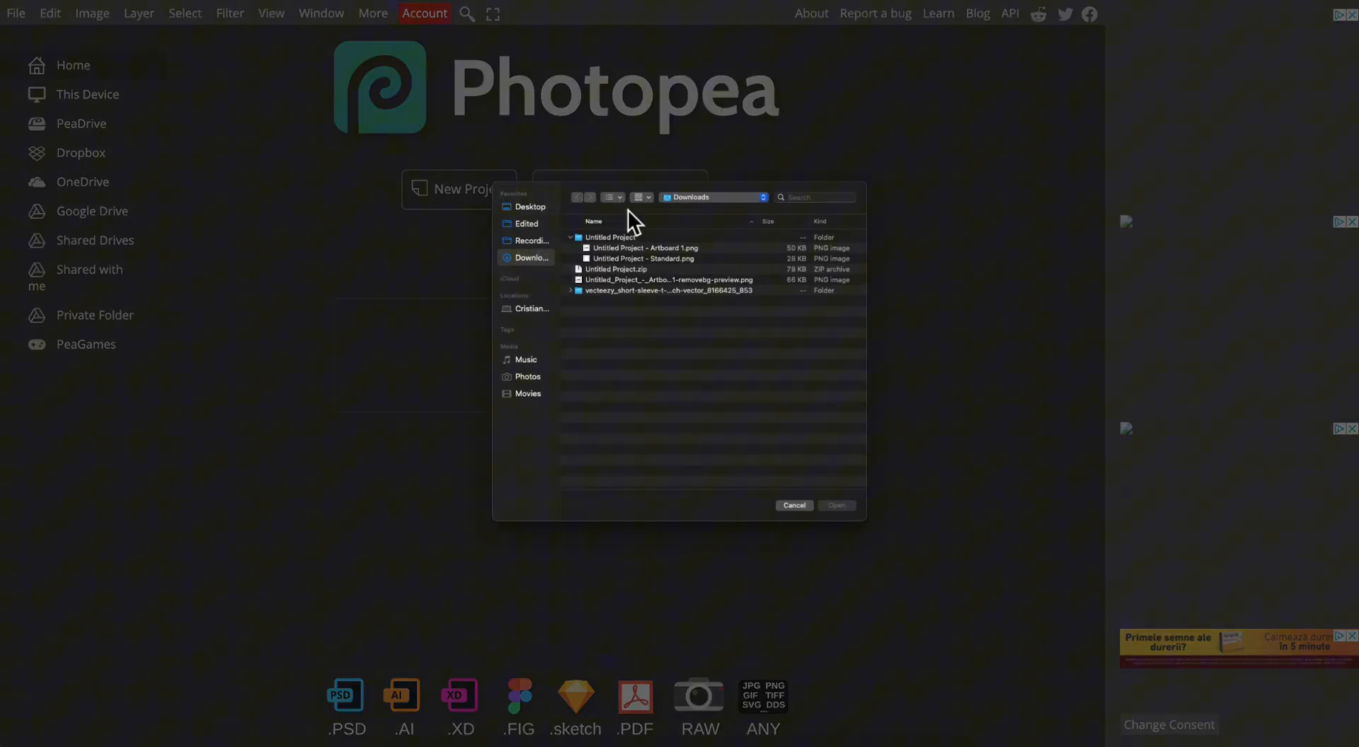
{"action": "left_click", "coordinate": [572, 291]}
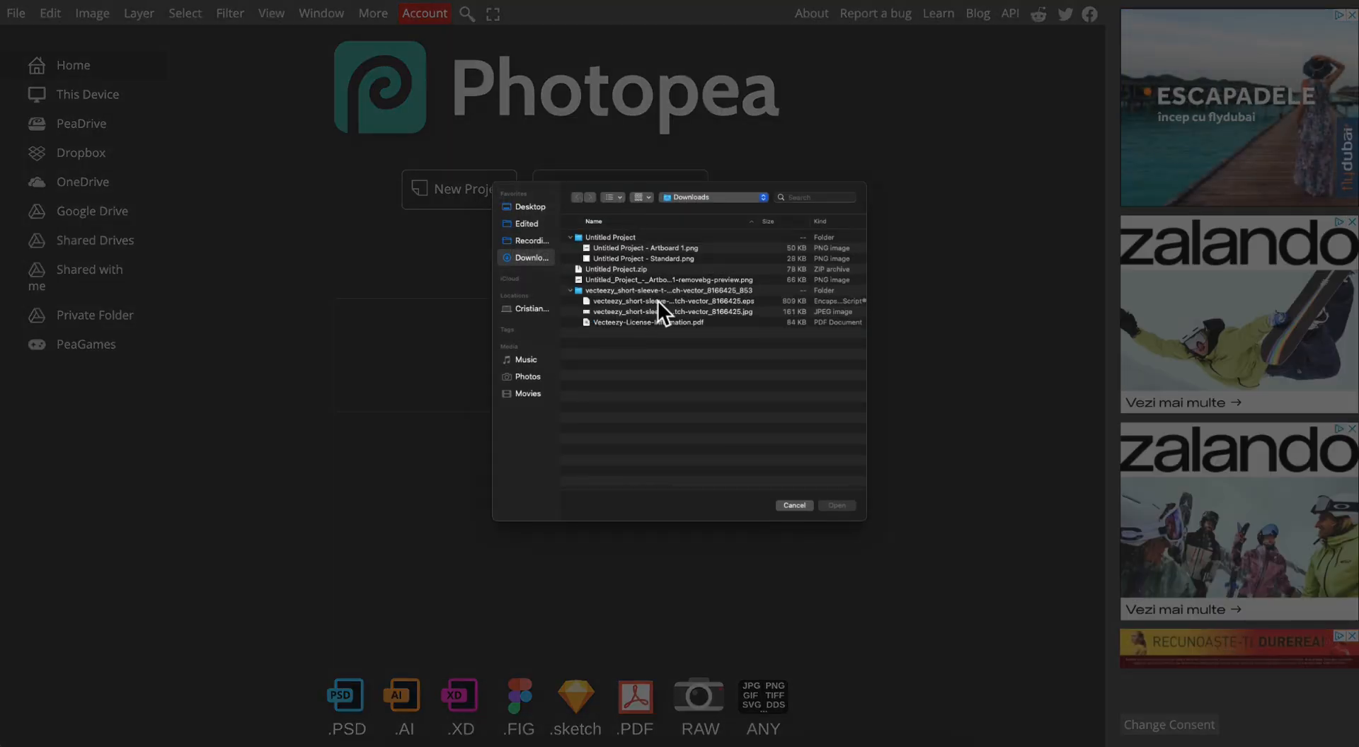
{"action": "double_click", "coordinate": [641, 315]}
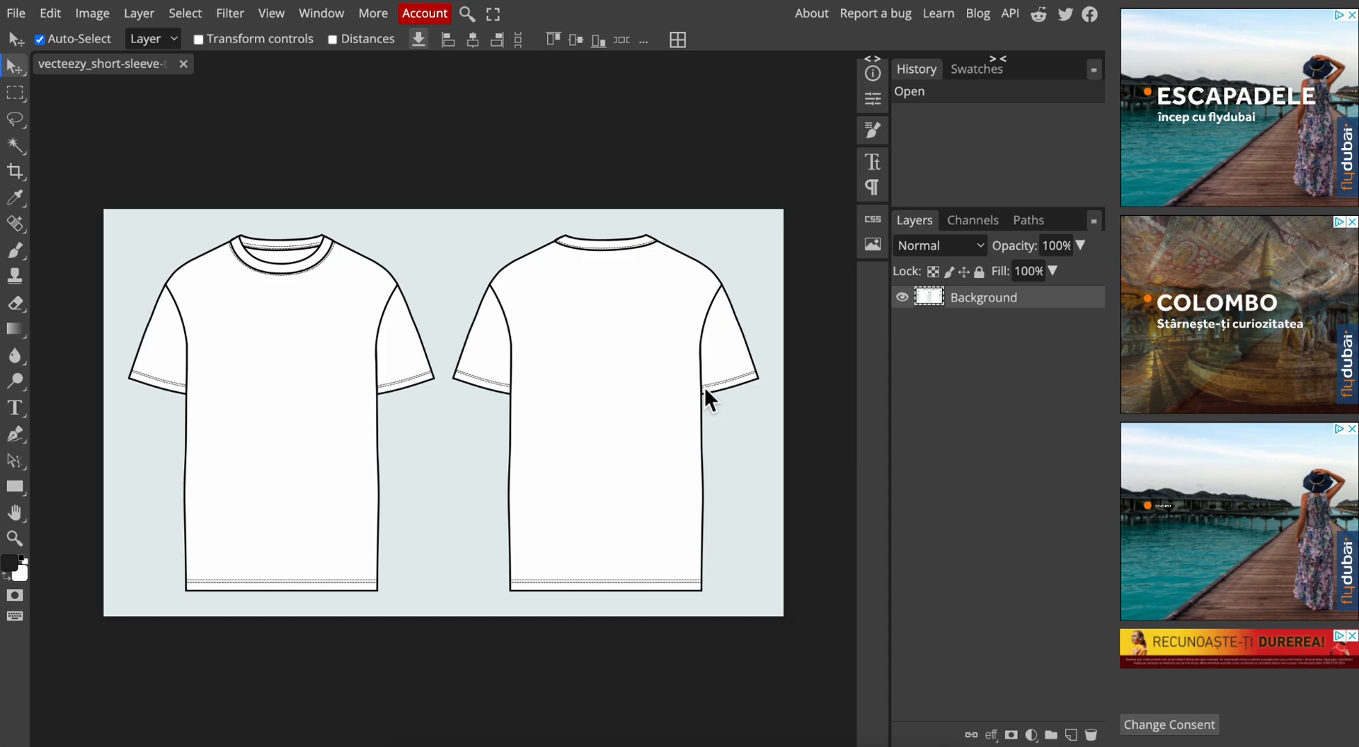
{"action": "left_click", "coordinate": [17, 14]}
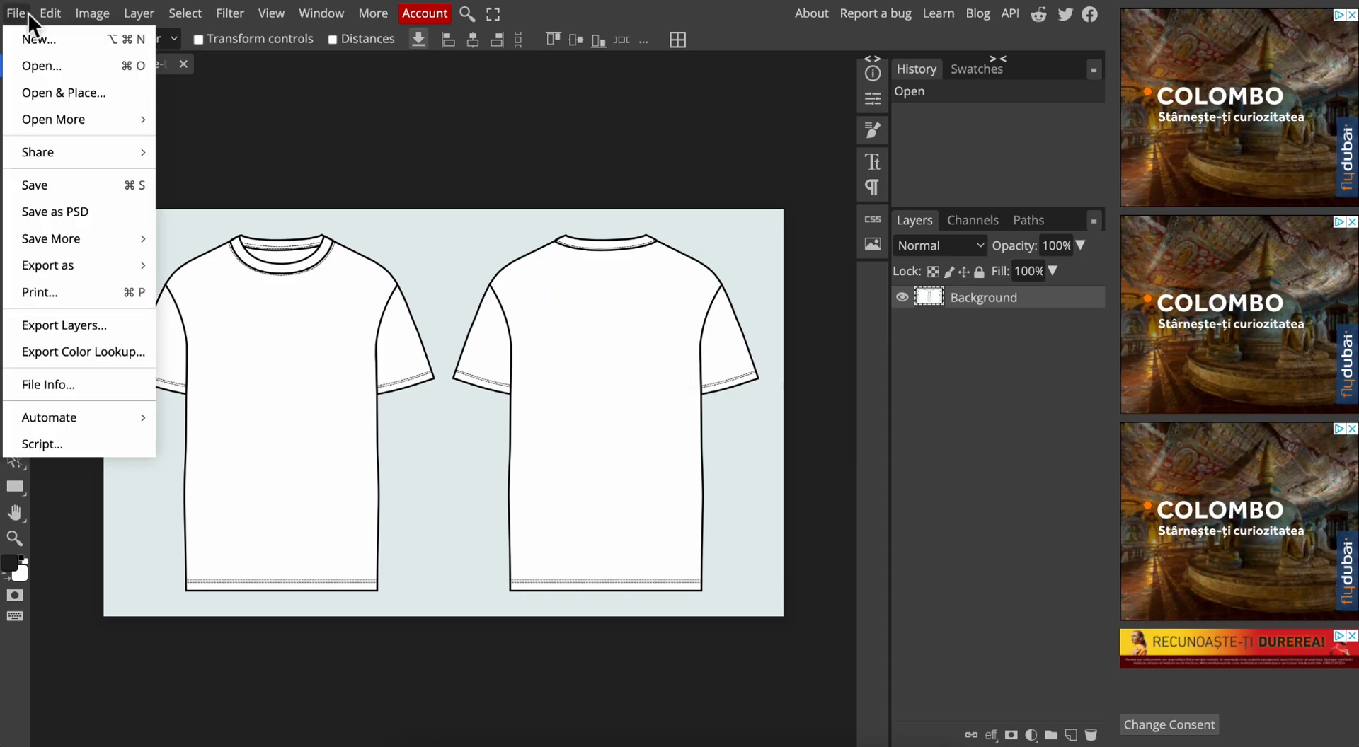
{"action": "left_click", "coordinate": [39, 65]}
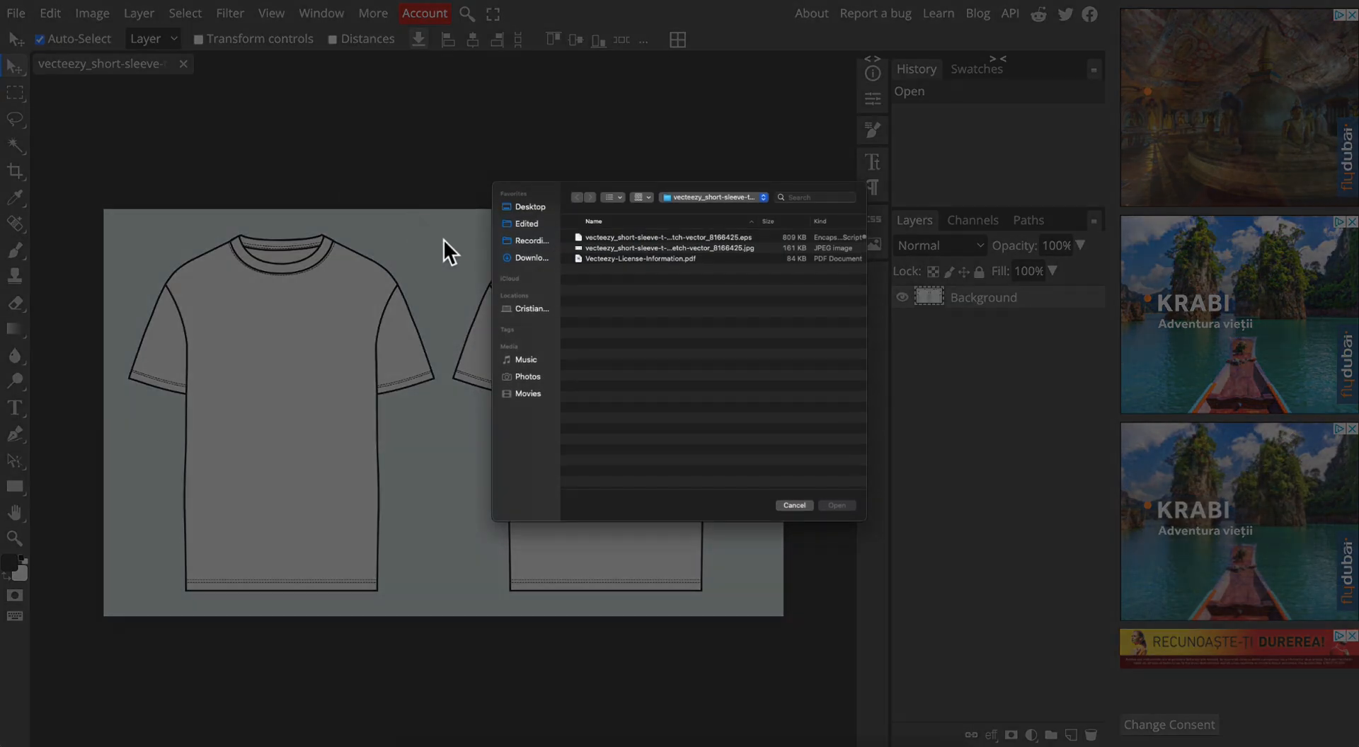
{"action": "left_click", "coordinate": [536, 260]}
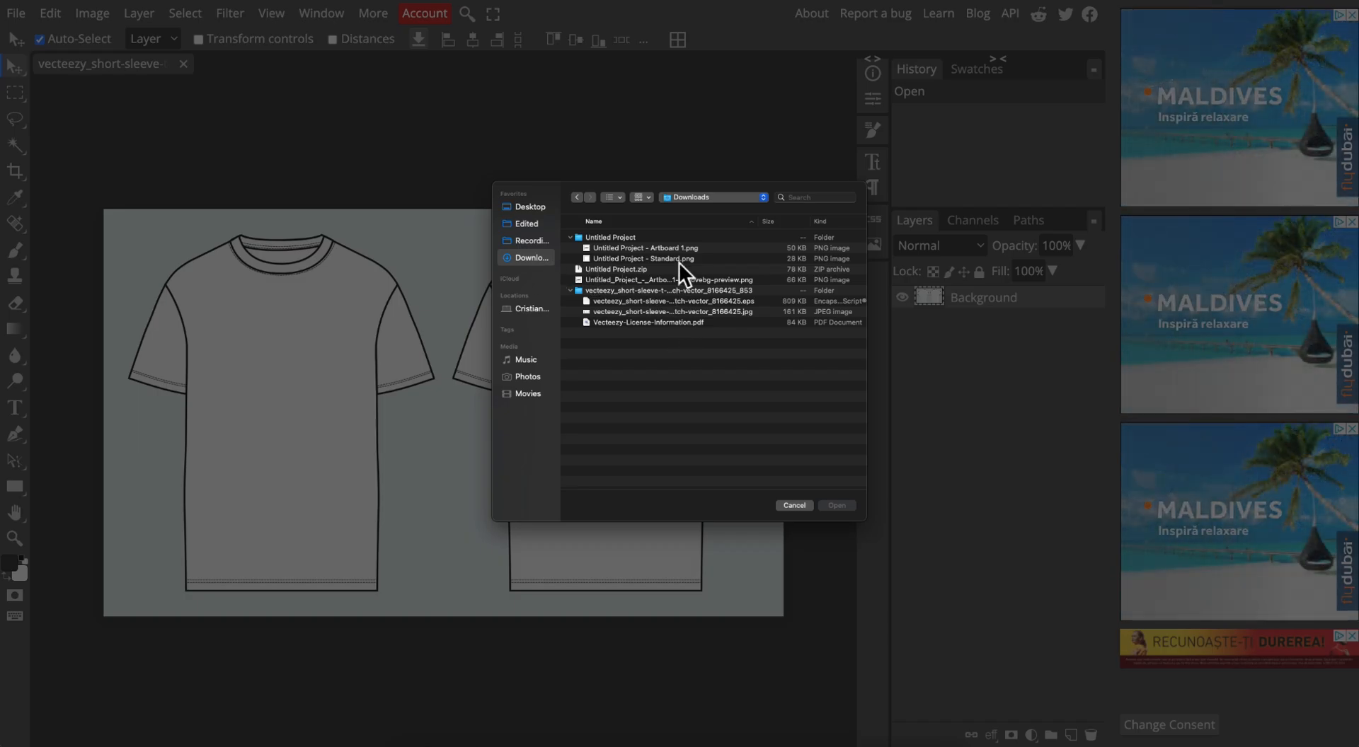
{"action": "double_click", "coordinate": [614, 281]}
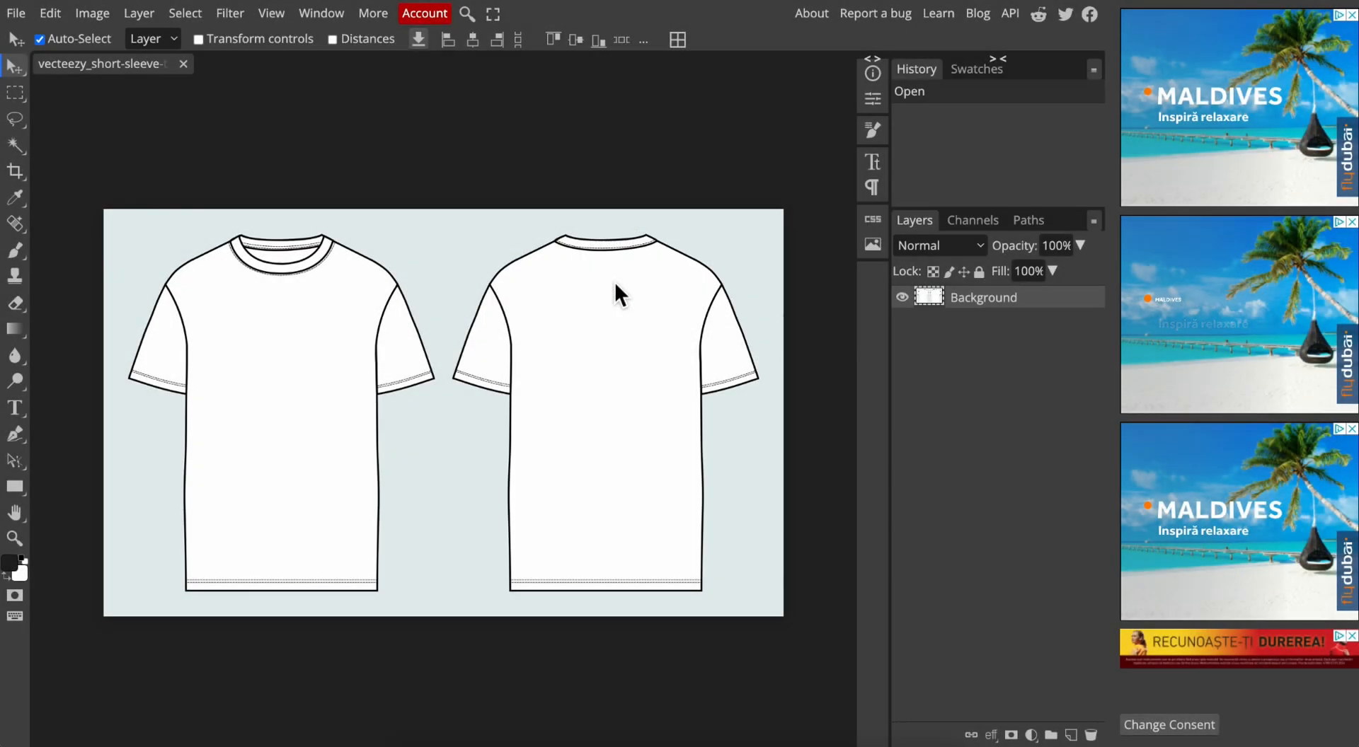
{"action": "left_click_drag", "start_coordinate": [437, 410], "coordinate": [446, 370]}
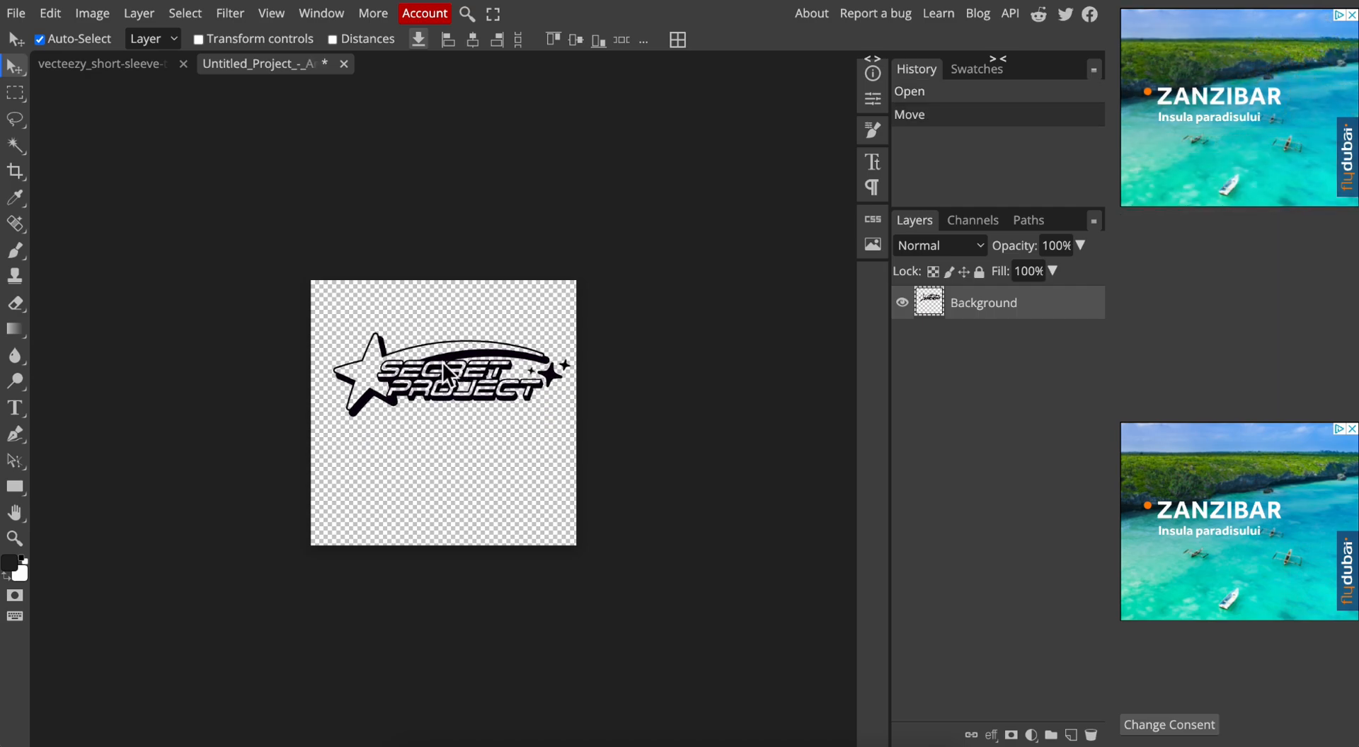
{"action": "left_click", "coordinate": [135, 63]}
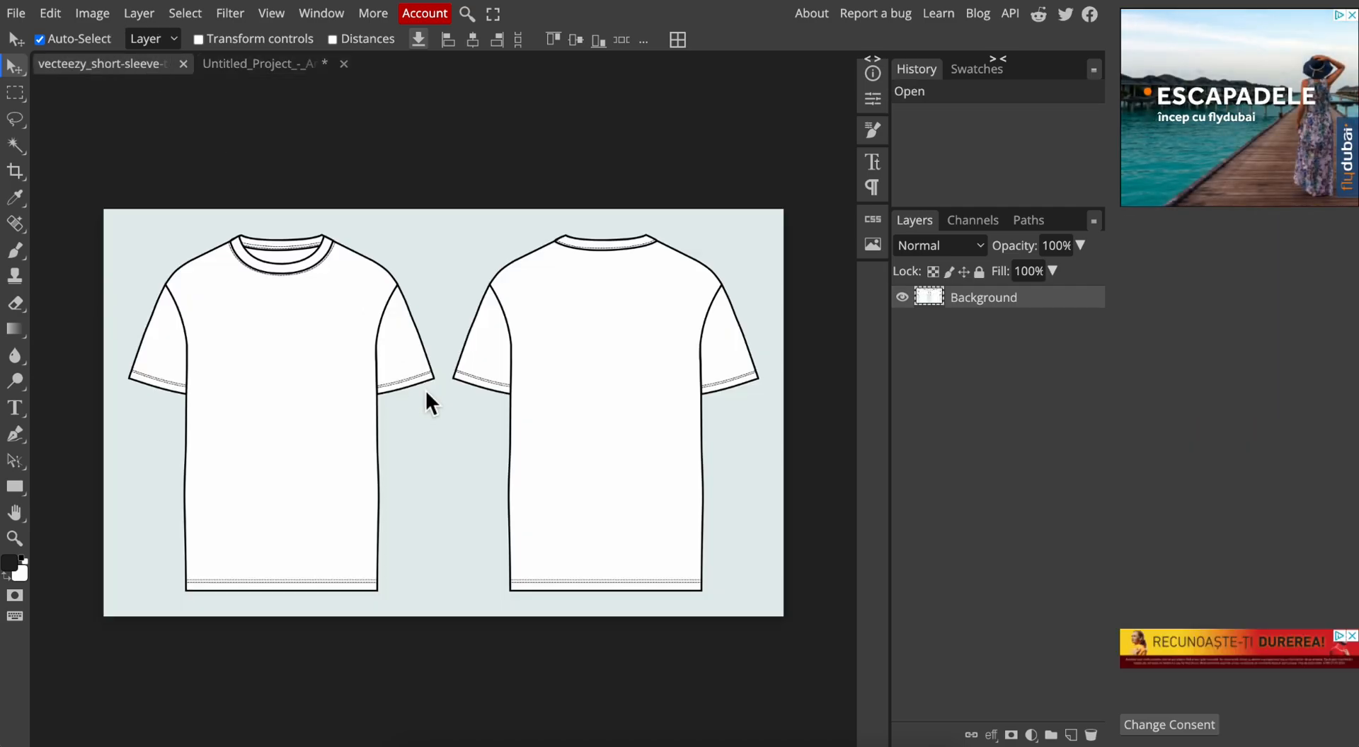
{"action": "left_click", "coordinate": [244, 69]}
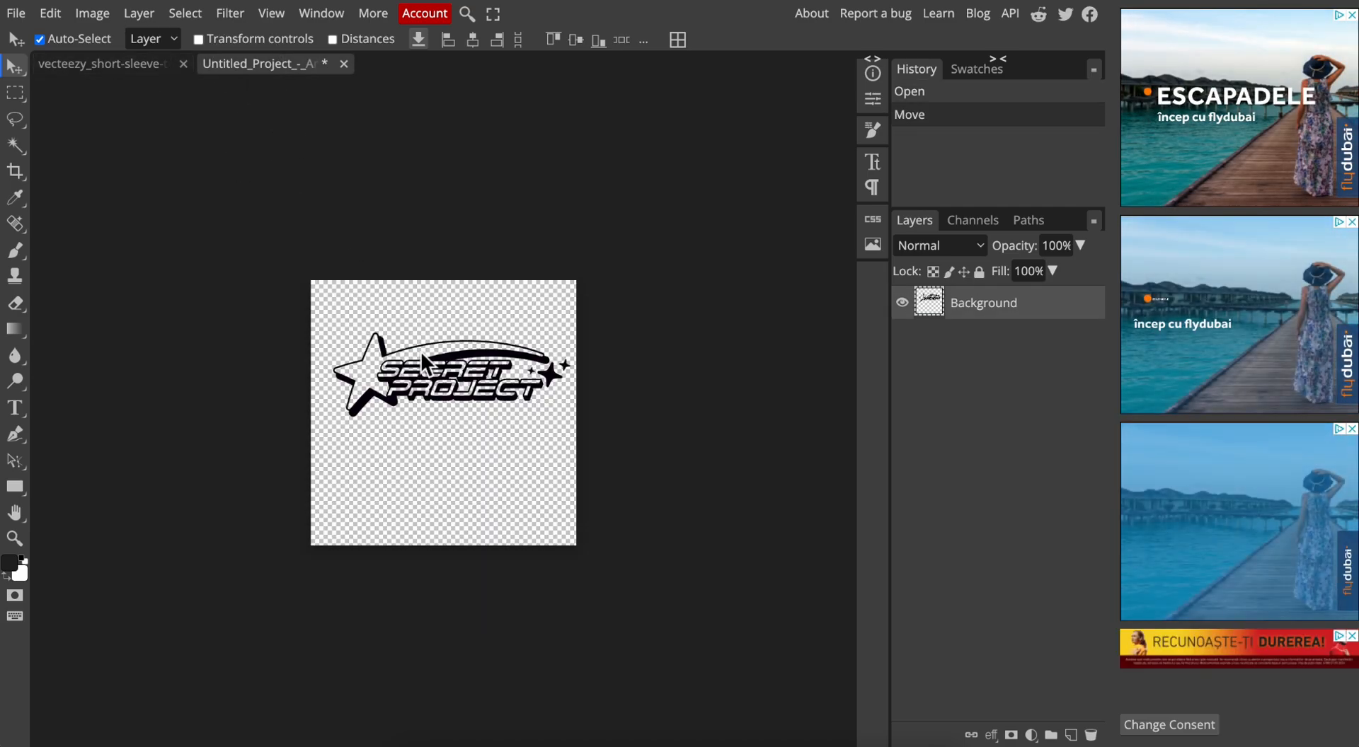
{"action": "left_click", "coordinate": [147, 69]}
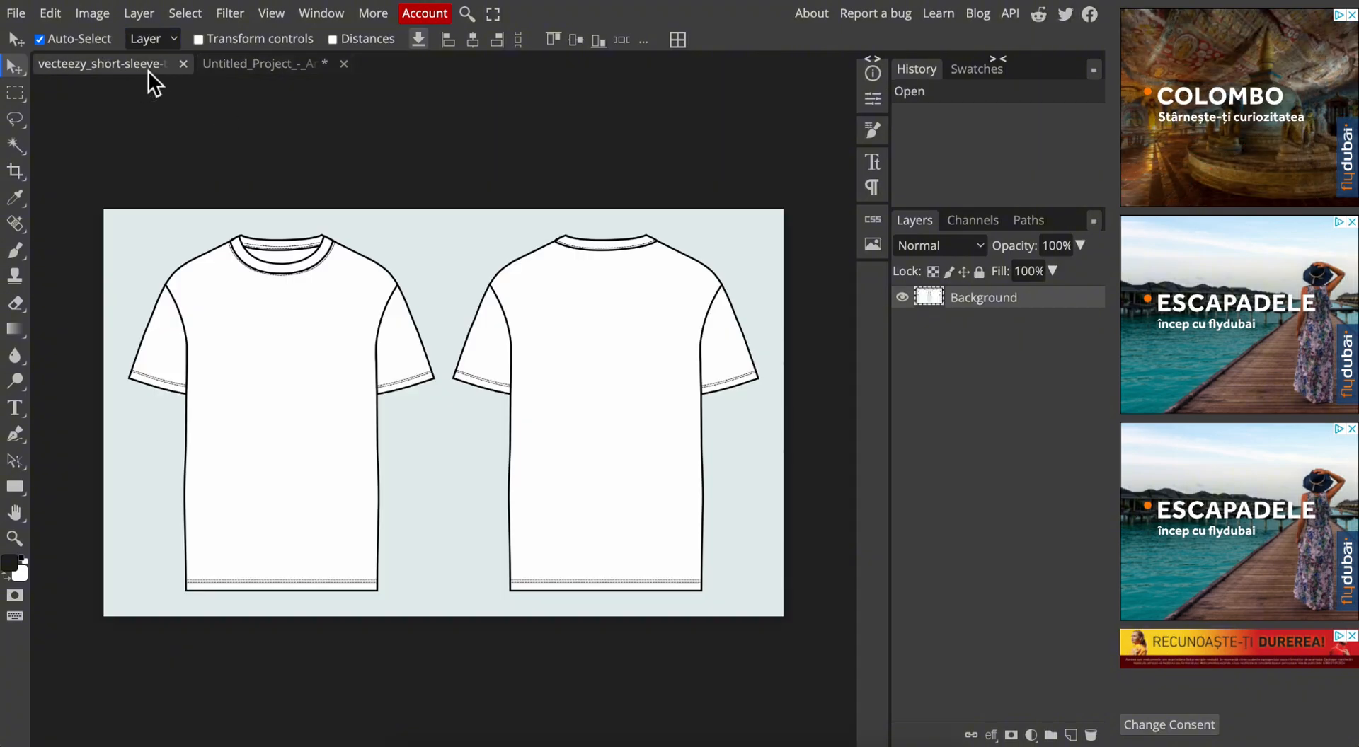
Copy the Secret Project logo into the T-shirt document and place it across the chest of the front view.
{"action": "left_click", "coordinate": [283, 69]}
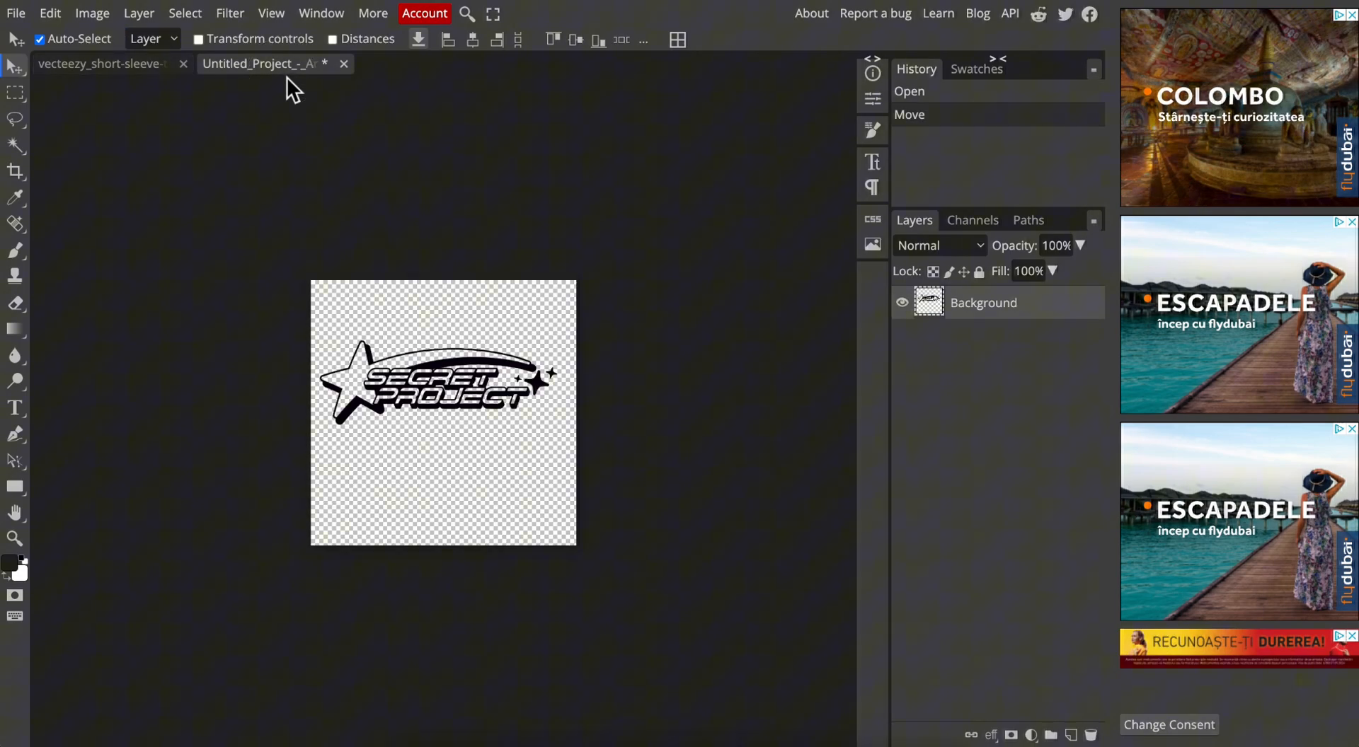
{"action": "left_click", "coordinate": [52, 17]}
{"action": "left_click", "coordinate": [82, 197]}
{"action": "left_click", "coordinate": [117, 68]}
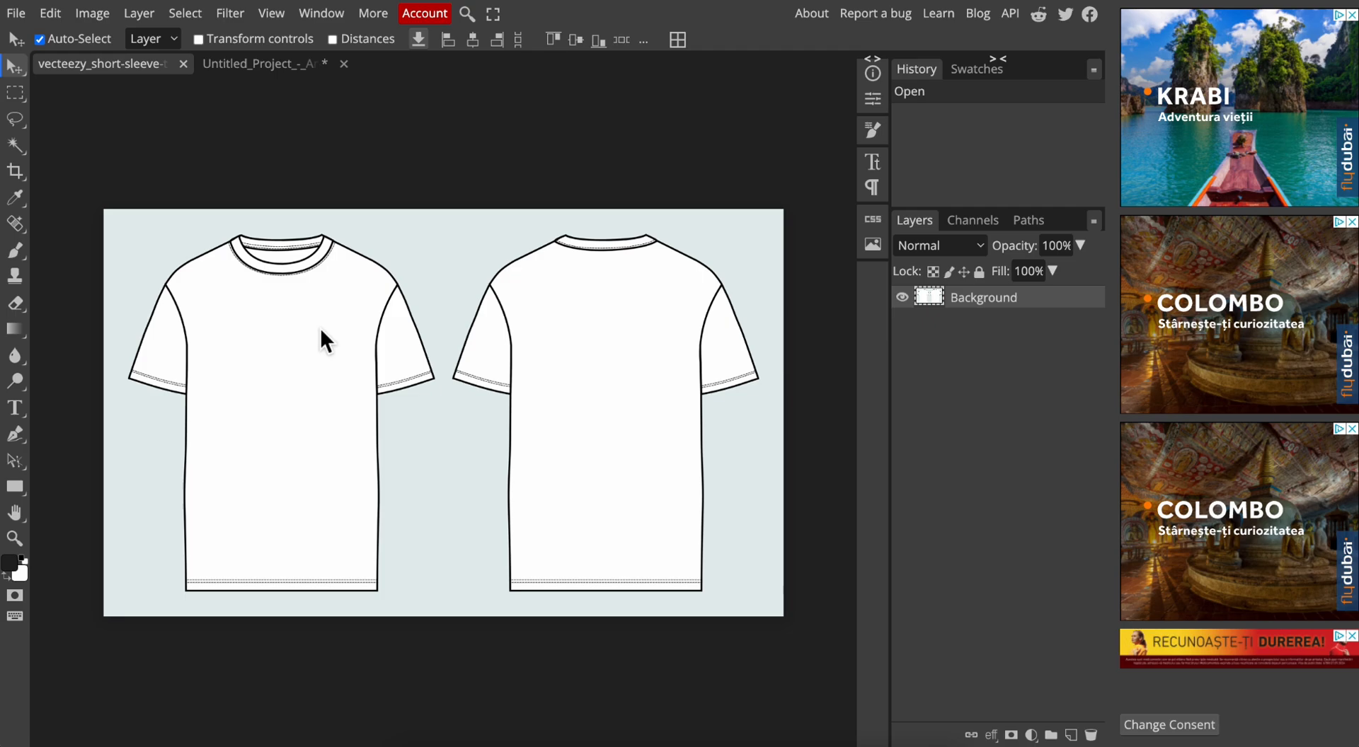
{"action": "left_click", "coordinate": [62, 19]}
{"action": "left_click", "coordinate": [103, 238]}
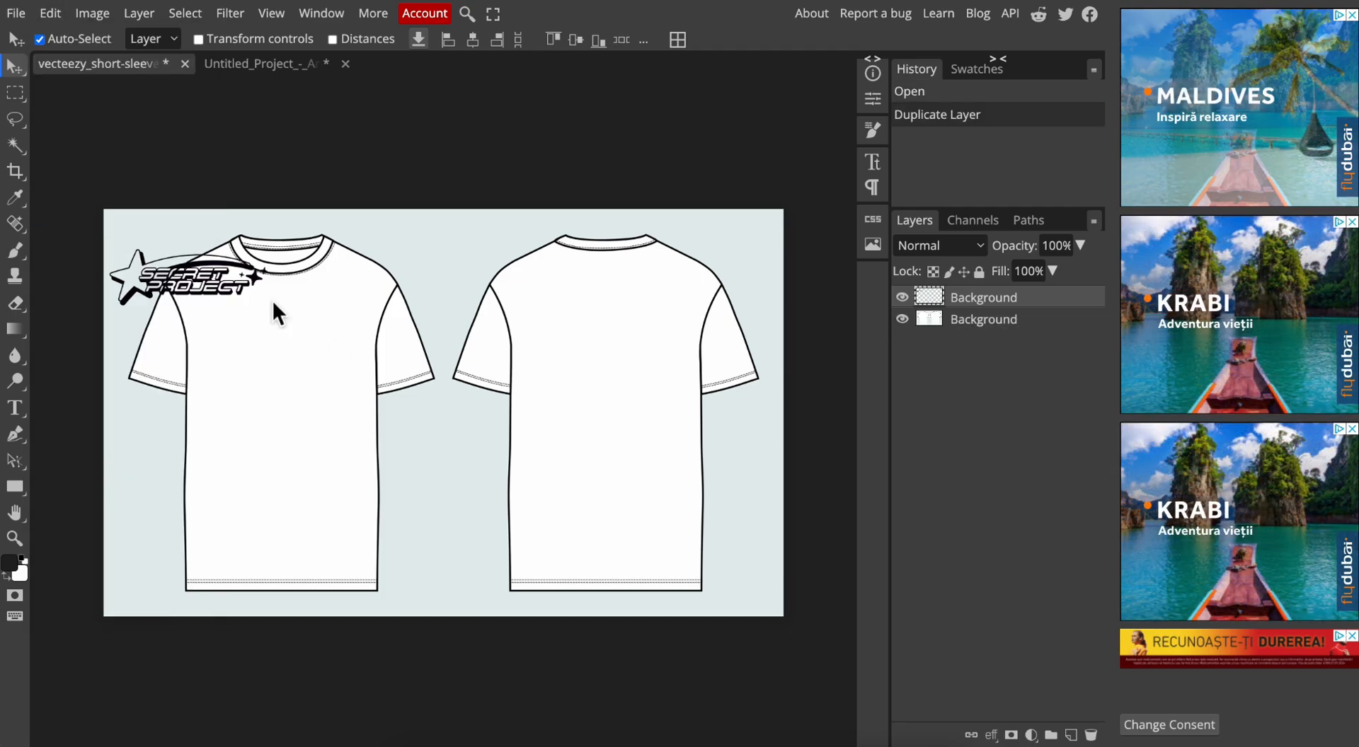
{"action": "left_click_drag", "start_coordinate": [294, 355], "coordinate": [329, 397]}
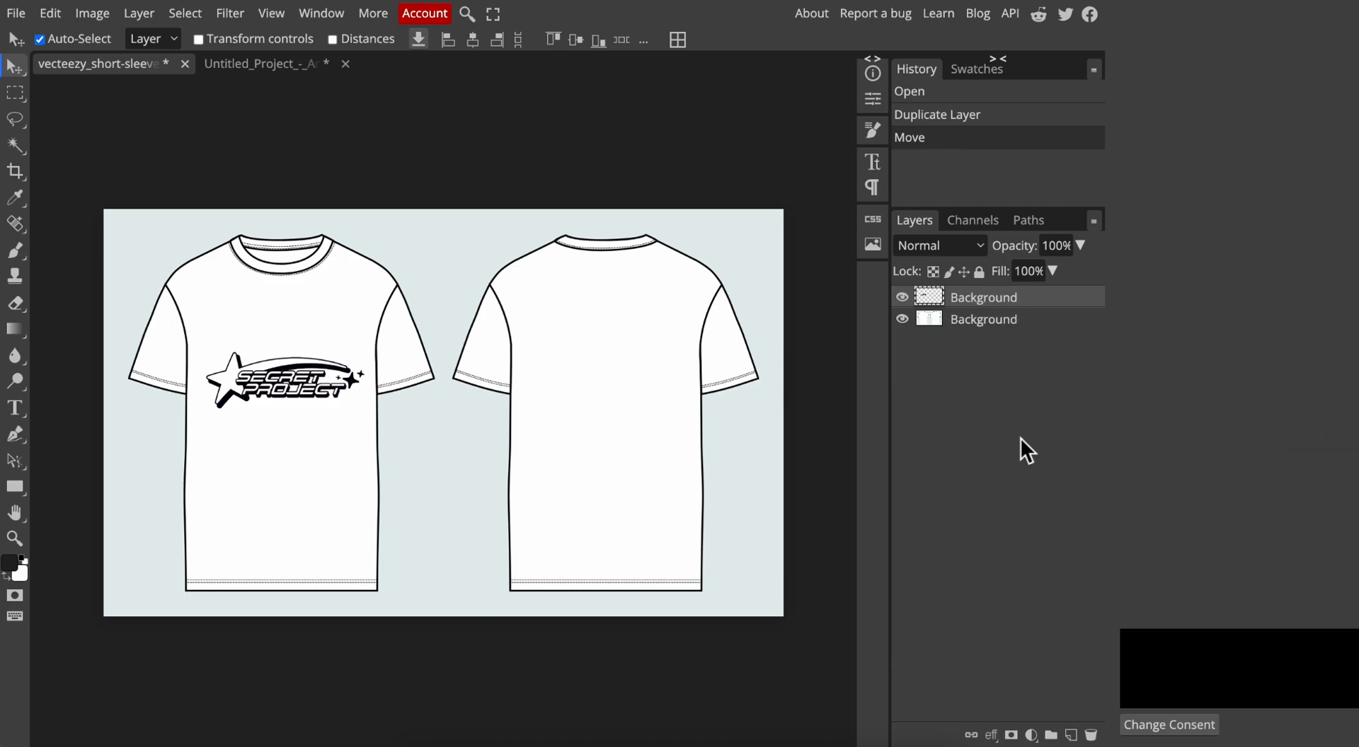
{"action": "left_click_drag", "start_coordinate": [321, 394], "coordinate": [350, 334]}
Duplicate the Secret Project logo layer and move the copy to the lower part of the T-shirt's back view.
{"action": "left_click", "coordinate": [988, 301]}
{"action": "key", "text": "ctrl+j"}
{"action": "key", "text": "ctrl+z"}
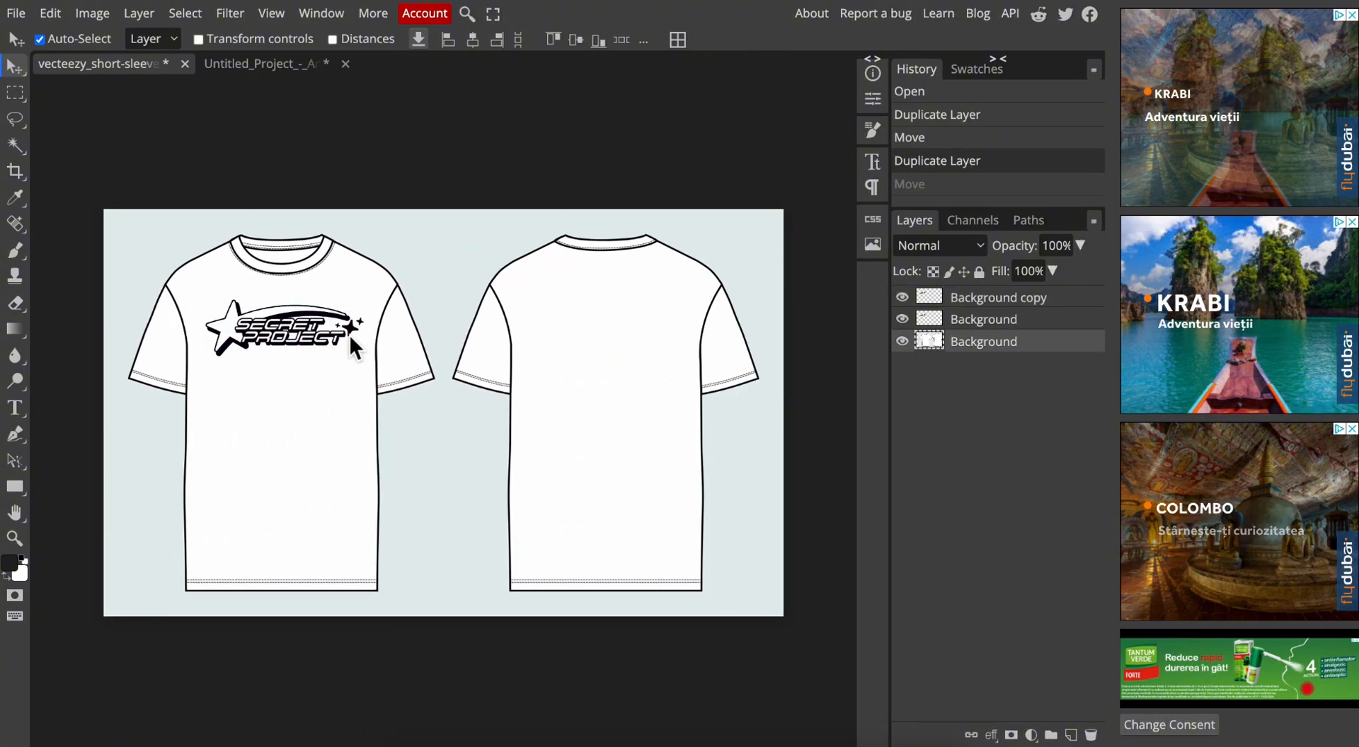
{"action": "left_click", "coordinate": [325, 376]}
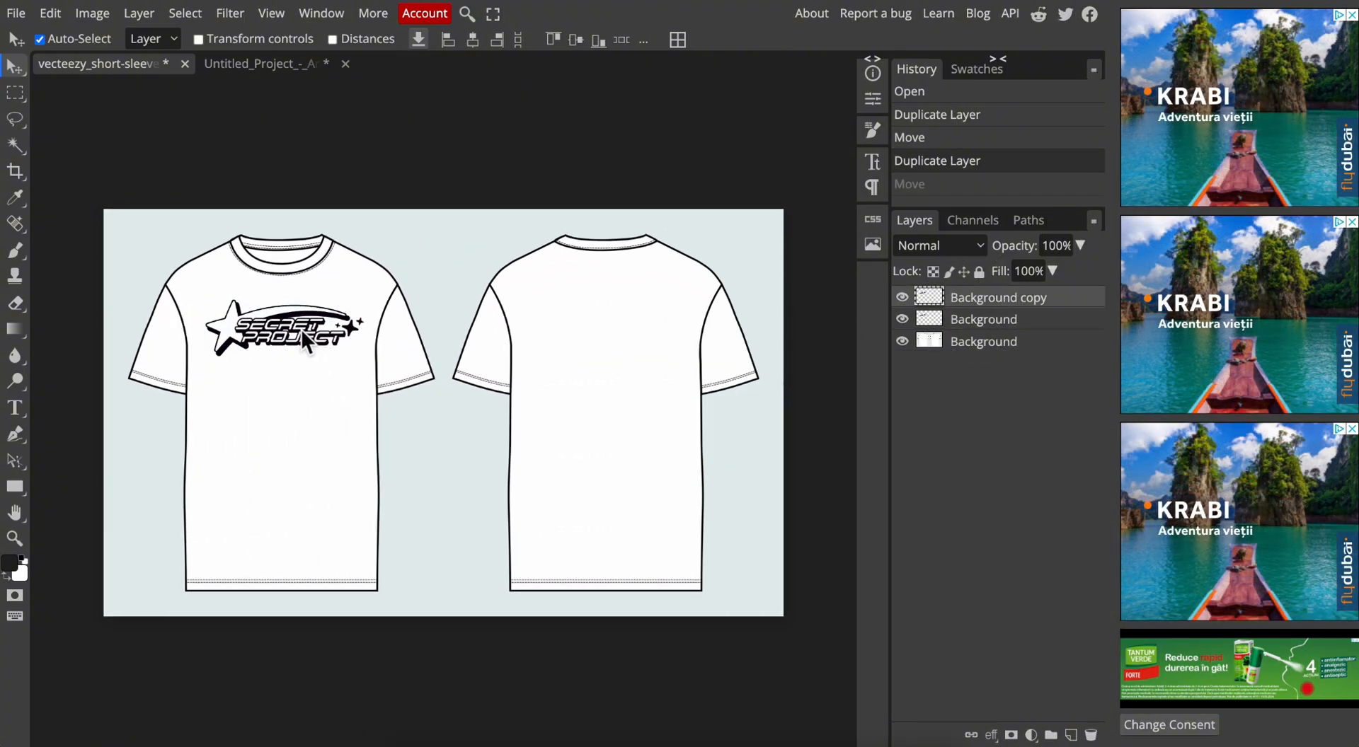
{"action": "left_click_drag", "start_coordinate": [301, 339], "coordinate": [611, 558]}
Scale the back view's logo copy to about 54% and place it at the lower-left hem.
{"action": "left_click", "coordinate": [53, 20]}
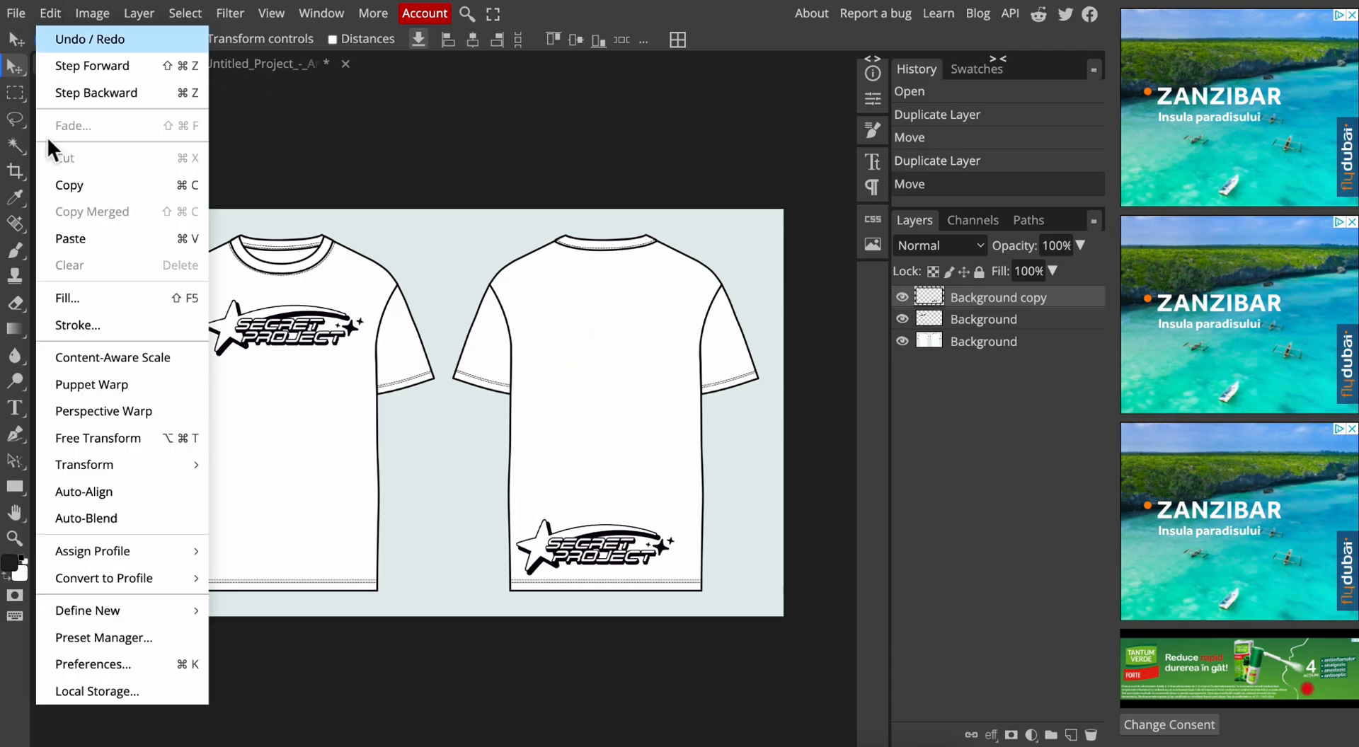
{"action": "mouse_move", "coordinate": [126, 465]}
{"action": "left_click", "coordinate": [252, 454]}
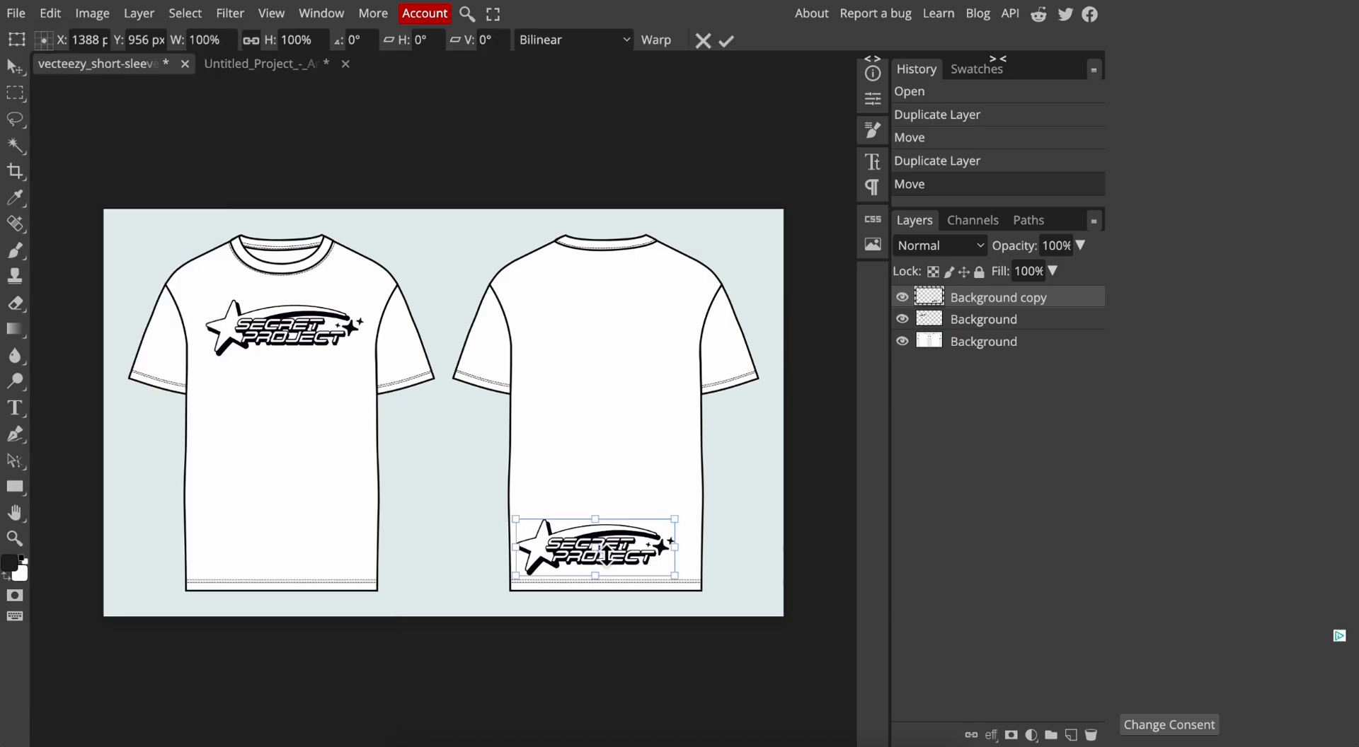
{"action": "left_click_drag", "start_coordinate": [681, 519], "coordinate": [592, 561]}
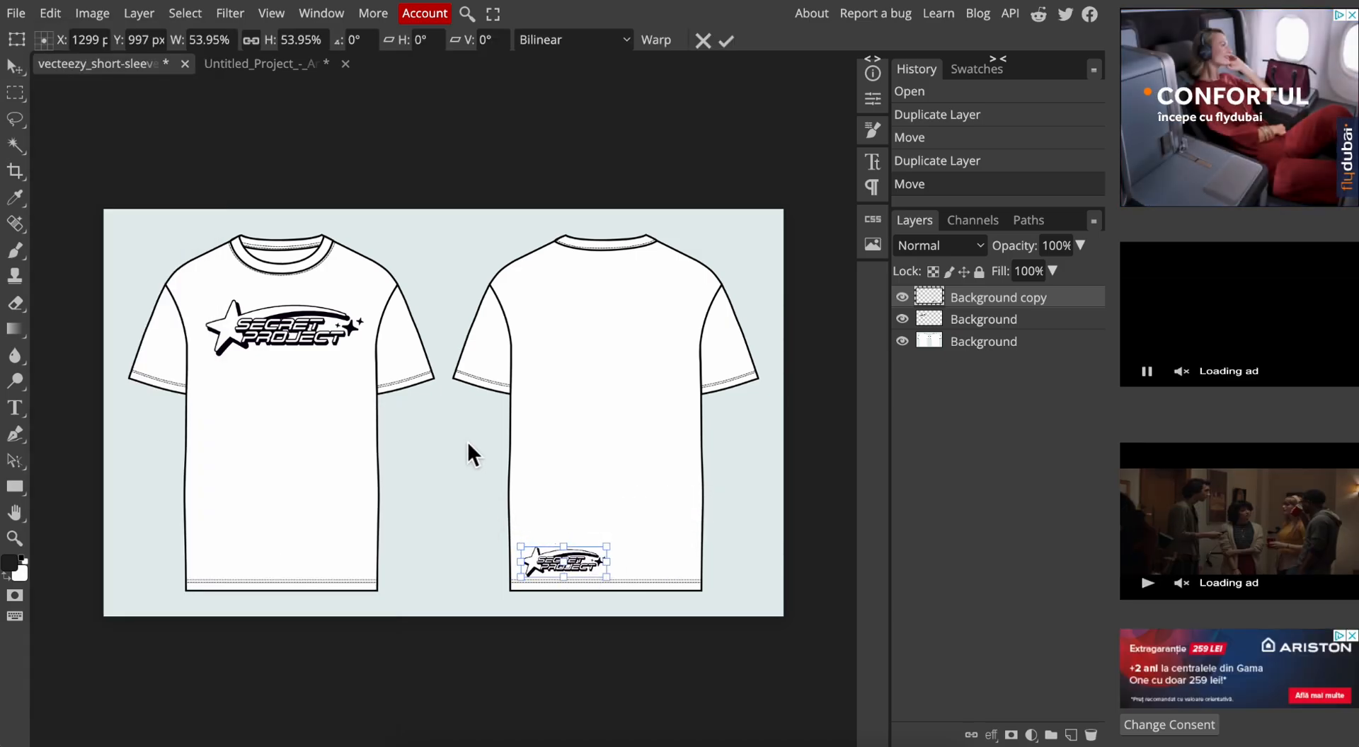
{"action": "left_click", "coordinate": [20, 142]}
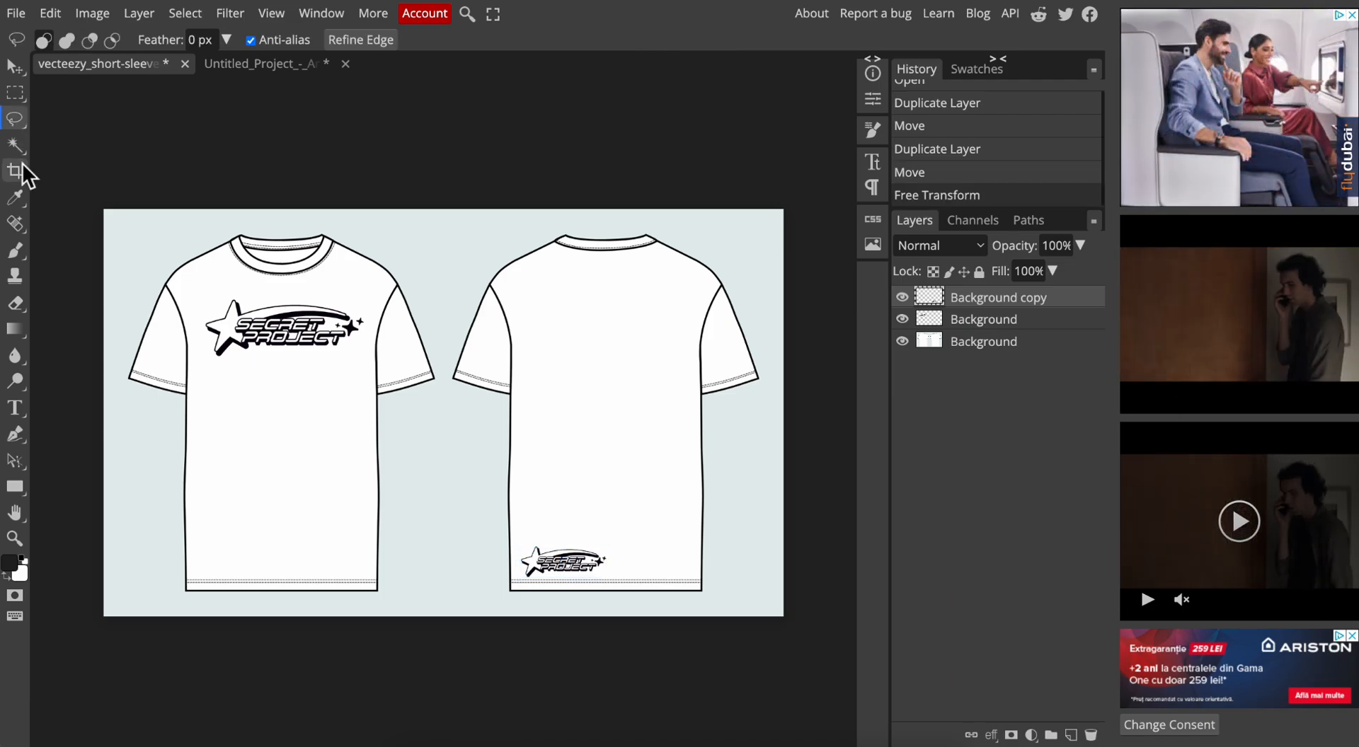
Select the entire front view of the T-shirt on the bottom Background layer with the Quick Selection tool.
{"action": "right_click", "coordinate": [23, 150]}
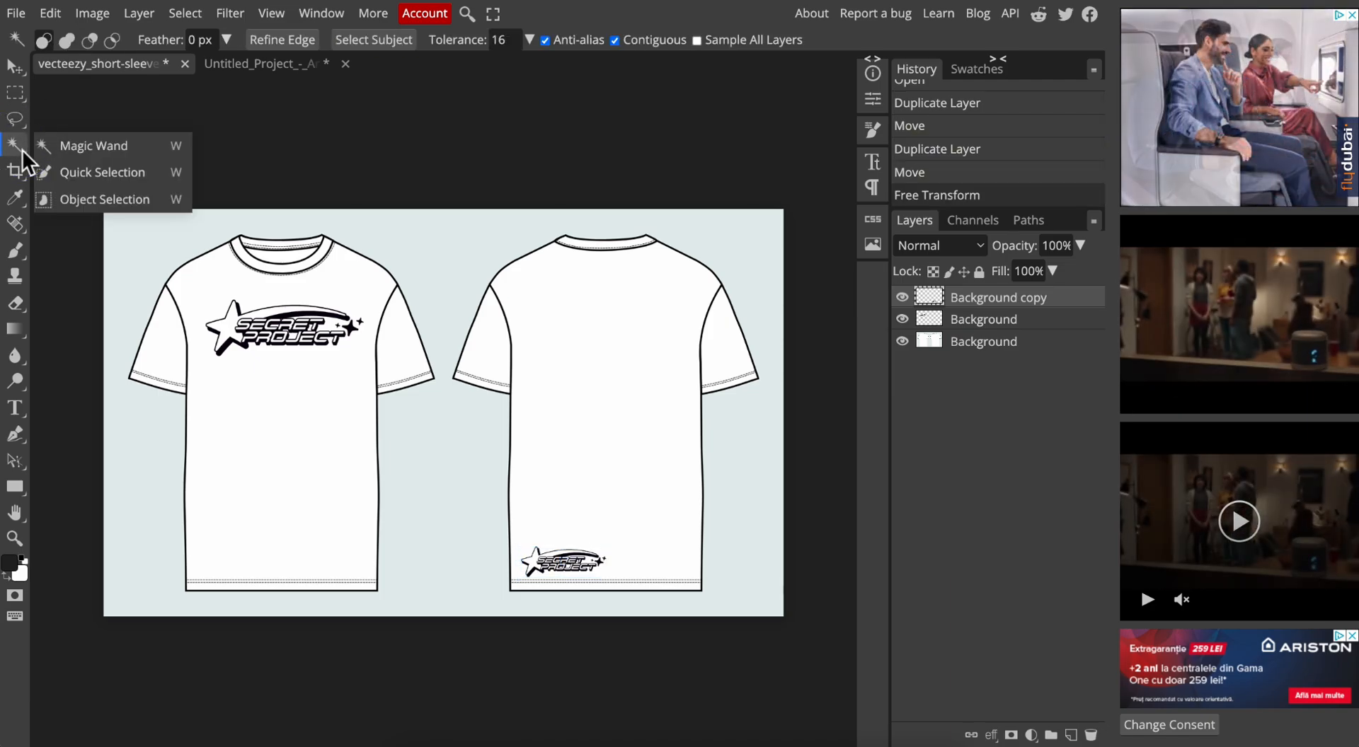
{"action": "left_click", "coordinate": [71, 173]}
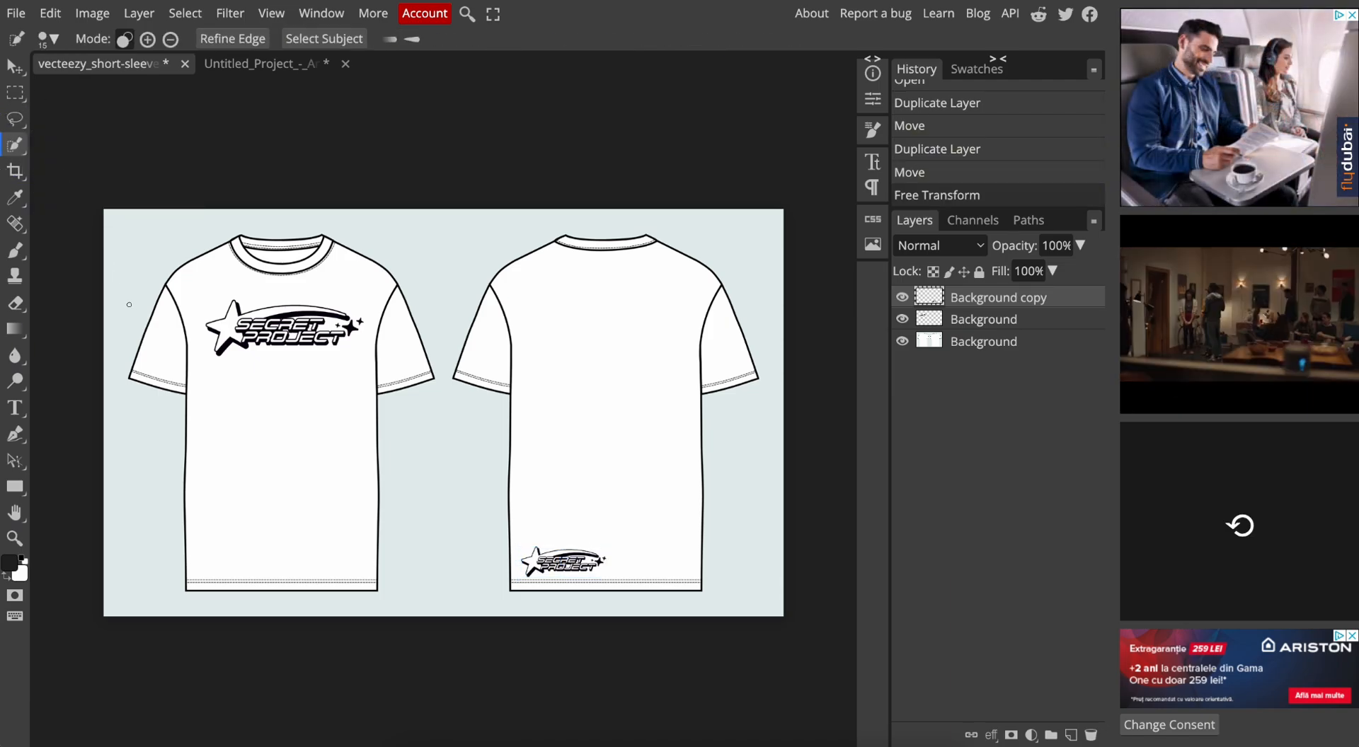
{"action": "left_click", "coordinate": [162, 347]}
{"action": "left_click", "coordinate": [155, 337]}
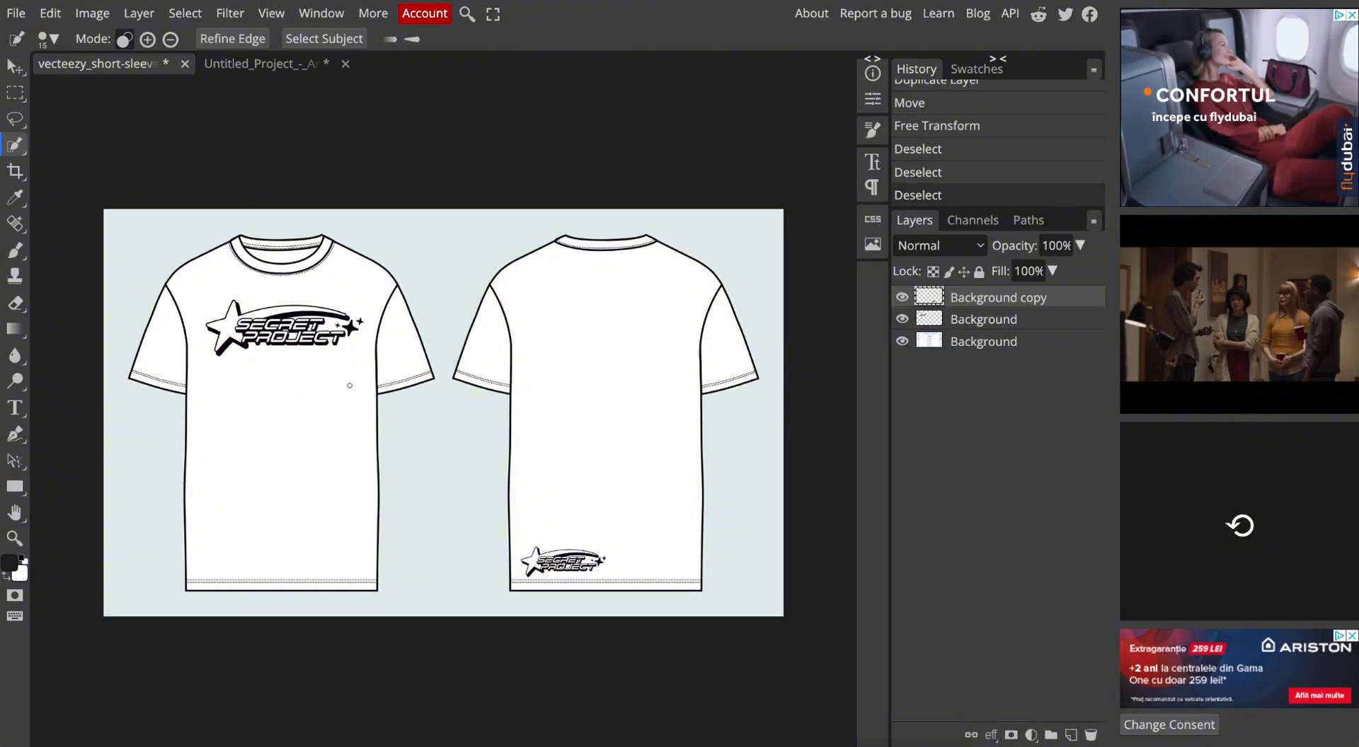
{"action": "left_click", "coordinate": [1020, 341]}
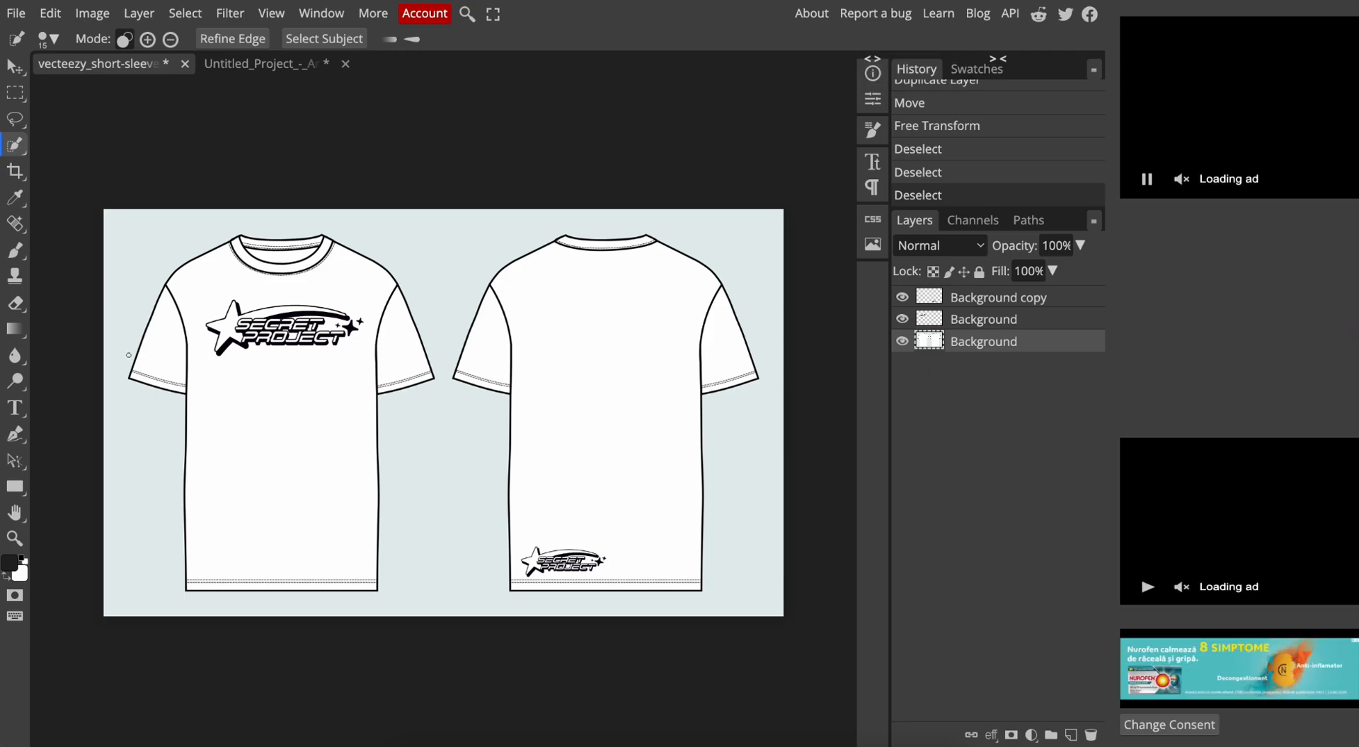
{"action": "left_click", "coordinate": [167, 346]}
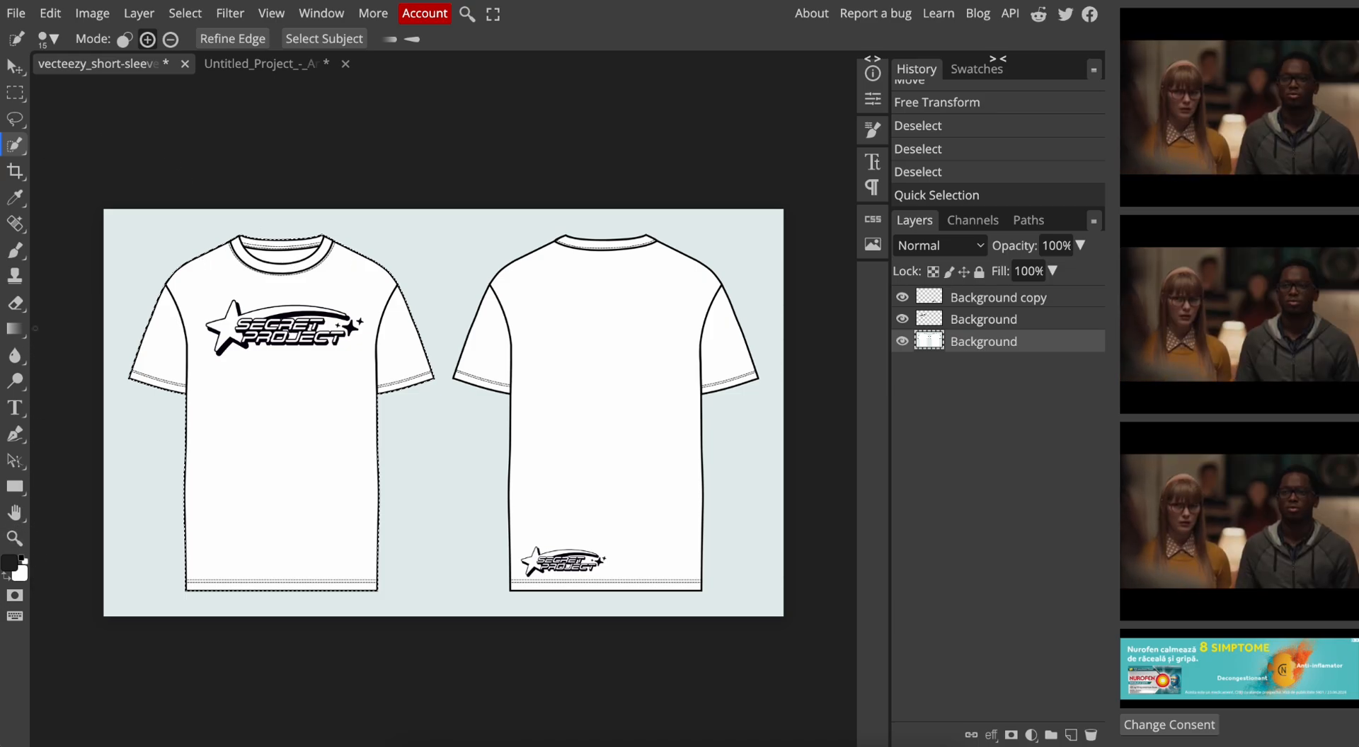
Paint the whole selected front T-shirt black using the Brush tool at a size of 100 px.
{"action": "left_click", "coordinate": [25, 256]}
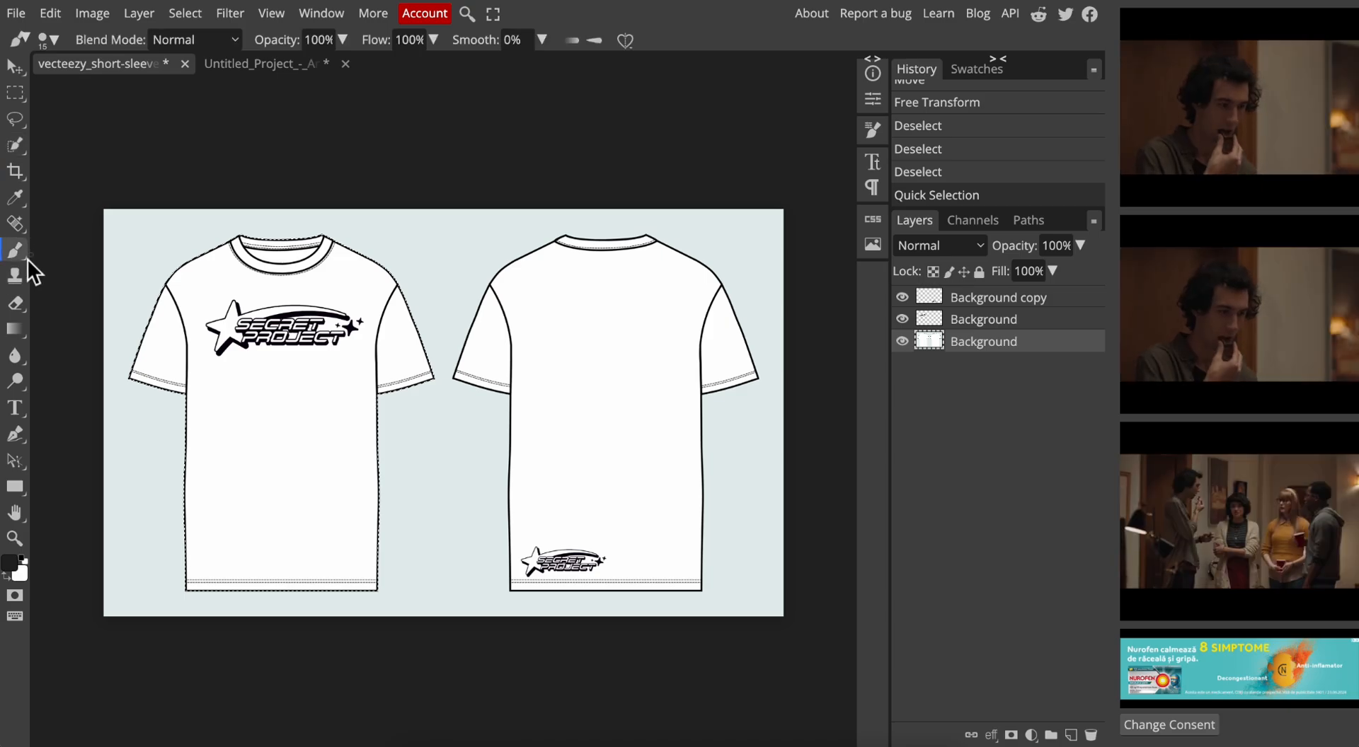
{"action": "left_click", "coordinate": [52, 39]}
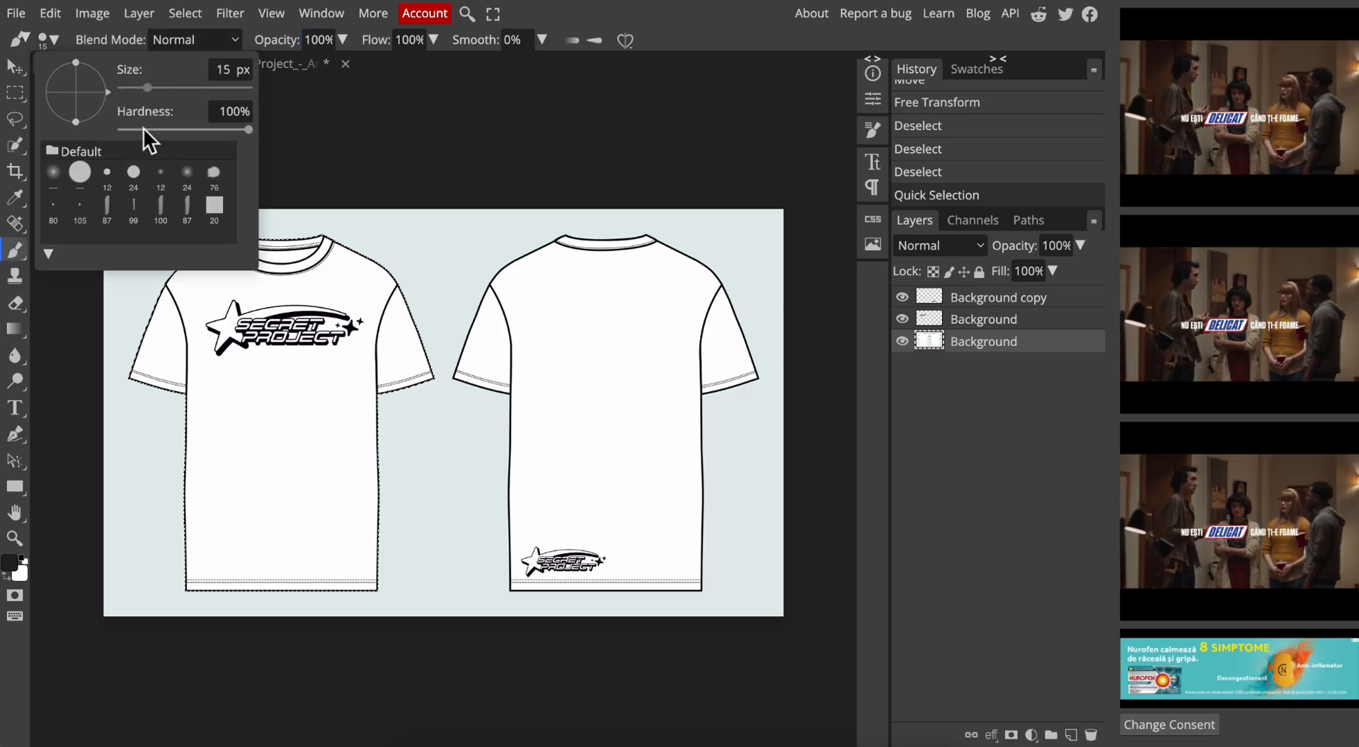
{"action": "left_click_drag", "start_coordinate": [148, 89], "coordinate": [175, 89]}
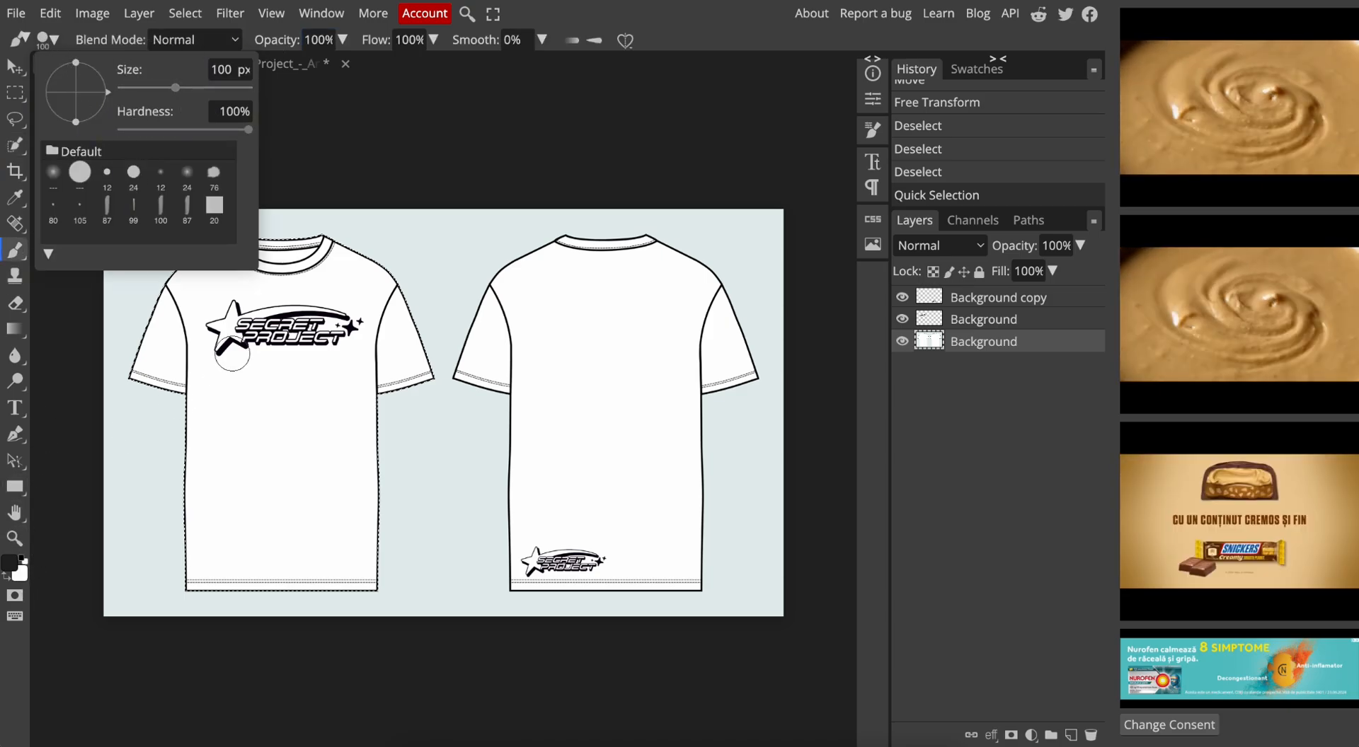
{"action": "left_click_drag", "start_coordinate": [221, 354], "coordinate": [217, 429]}
{"action": "mouse_move", "coordinate": [187, 321]}
{"action": "left_mouse_down"}
{"action": "mouse_move", "coordinate": [154, 307]}
{"action": "mouse_move", "coordinate": [176, 320]}
{"action": "mouse_move", "coordinate": [153, 396]}
{"action": "mouse_move", "coordinate": [241, 212]}
{"action": "left_mouse_up"}
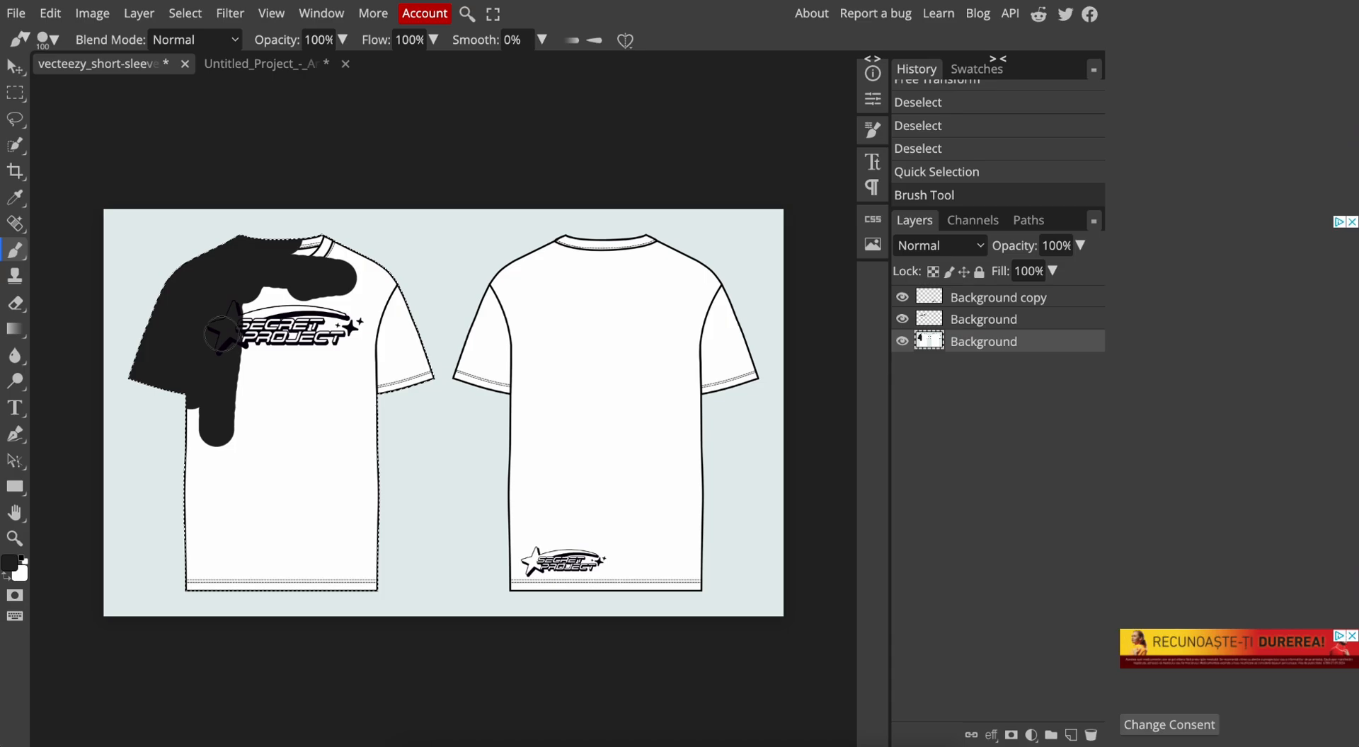
{"action": "mouse_move", "coordinate": [362, 251]}
{"action": "left_mouse_down"}
{"action": "mouse_move", "coordinate": [331, 278]}
{"action": "mouse_move", "coordinate": [266, 274]}
{"action": "mouse_move", "coordinate": [332, 278]}
{"action": "mouse_move", "coordinate": [232, 411]}
{"action": "mouse_move", "coordinate": [332, 400]}
{"action": "mouse_move", "coordinate": [373, 300]}
{"action": "mouse_move", "coordinate": [345, 340]}
{"action": "mouse_move", "coordinate": [405, 227]}
{"action": "mouse_move", "coordinate": [404, 339]}
{"action": "left_mouse_up"}
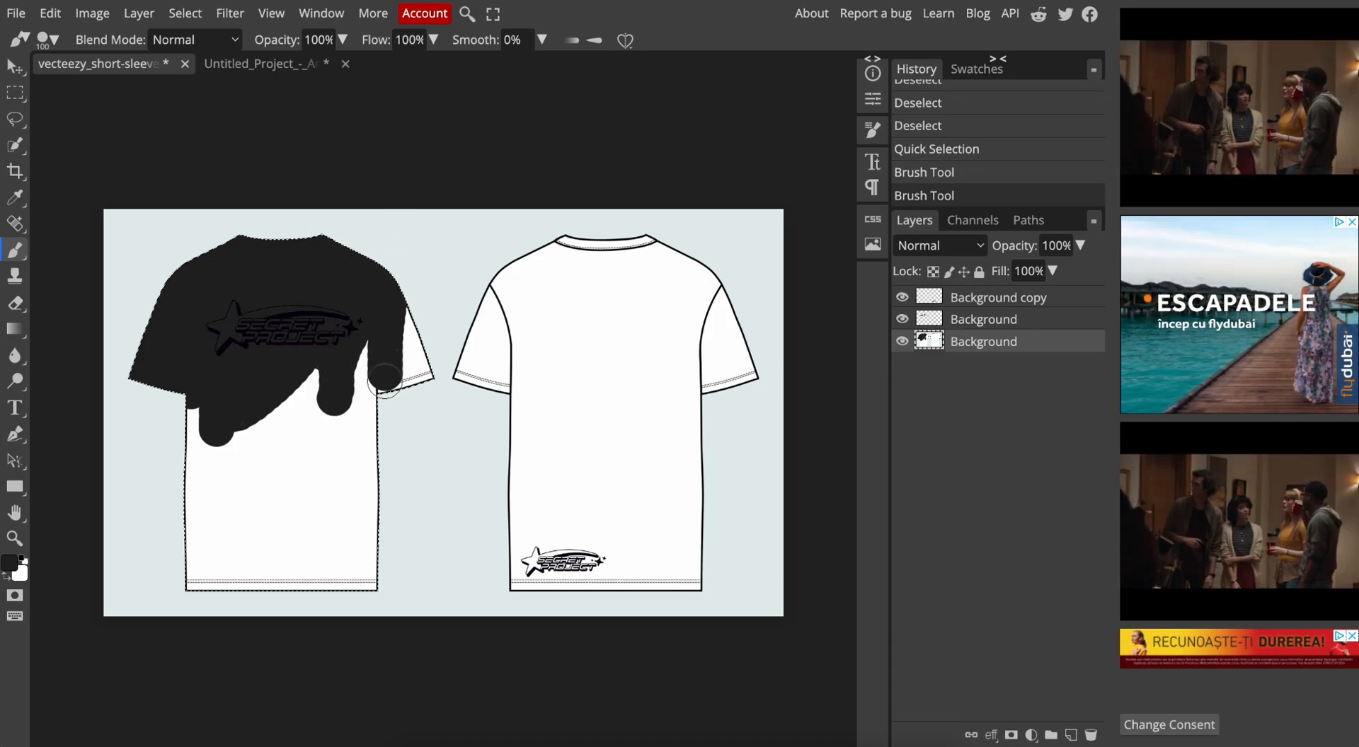
{"action": "mouse_move", "coordinate": [349, 388]}
{"action": "left_mouse_down"}
{"action": "mouse_move", "coordinate": [329, 468]}
{"action": "mouse_move", "coordinate": [365, 353]}
{"action": "mouse_move", "coordinate": [293, 470]}
{"action": "mouse_move", "coordinate": [250, 497]}
{"action": "left_mouse_up"}
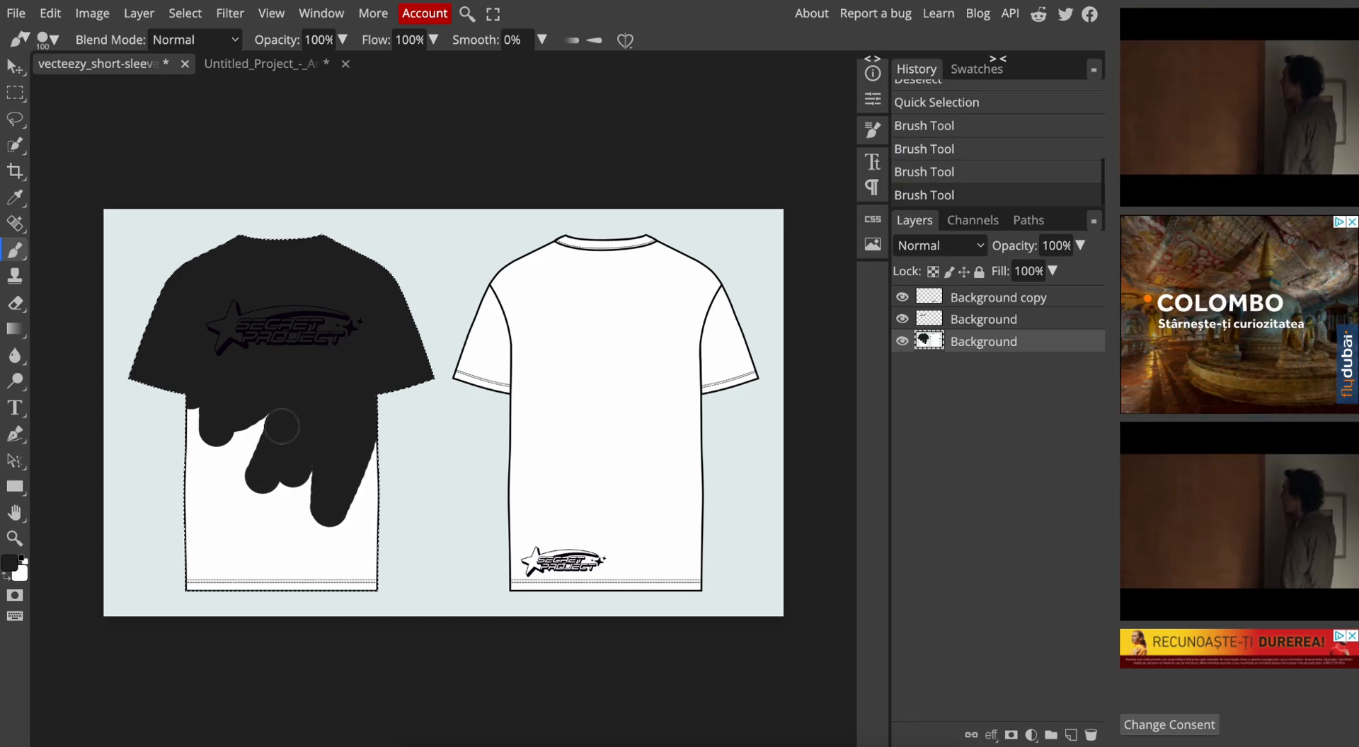
{"action": "mouse_move", "coordinate": [276, 424]}
{"action": "left_mouse_down"}
{"action": "mouse_move", "coordinate": [223, 484]}
{"action": "mouse_move", "coordinate": [198, 367]}
{"action": "mouse_move", "coordinate": [195, 545]}
{"action": "mouse_move", "coordinate": [215, 496]}
{"action": "mouse_move", "coordinate": [257, 498]}
{"action": "mouse_move", "coordinate": [182, 597]}
{"action": "mouse_move", "coordinate": [226, 574]}
{"action": "mouse_move", "coordinate": [343, 424]}
{"action": "mouse_move", "coordinate": [314, 485]}
{"action": "mouse_move", "coordinate": [313, 543]}
{"action": "mouse_move", "coordinate": [376, 412]}
{"action": "mouse_move", "coordinate": [350, 513]}
{"action": "mouse_move", "coordinate": [374, 557]}
{"action": "mouse_move", "coordinate": [372, 525]}
{"action": "mouse_move", "coordinate": [272, 597]}
{"action": "mouse_move", "coordinate": [289, 573]}
{"action": "mouse_move", "coordinate": [339, 562]}
{"action": "mouse_move", "coordinate": [327, 589]}
{"action": "left_mouse_up"}
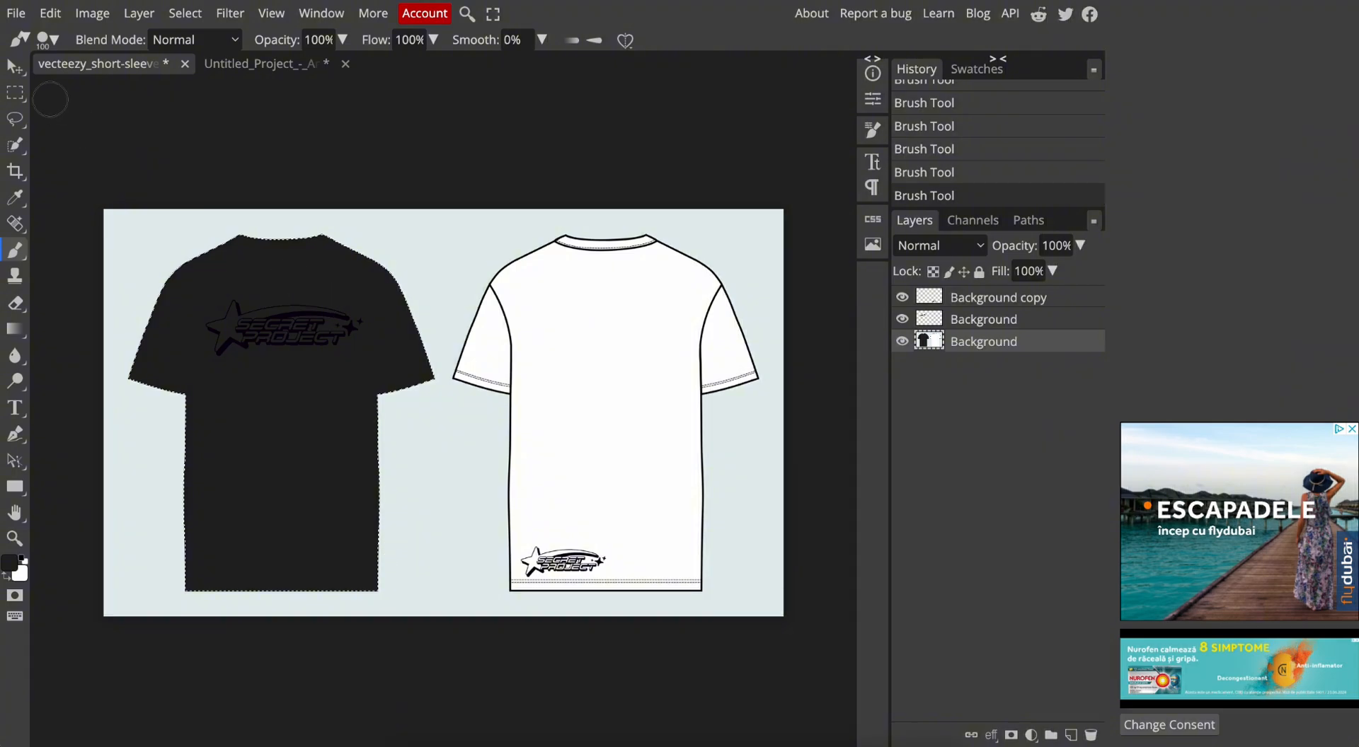
{"action": "left_click", "coordinate": [15, 67]}
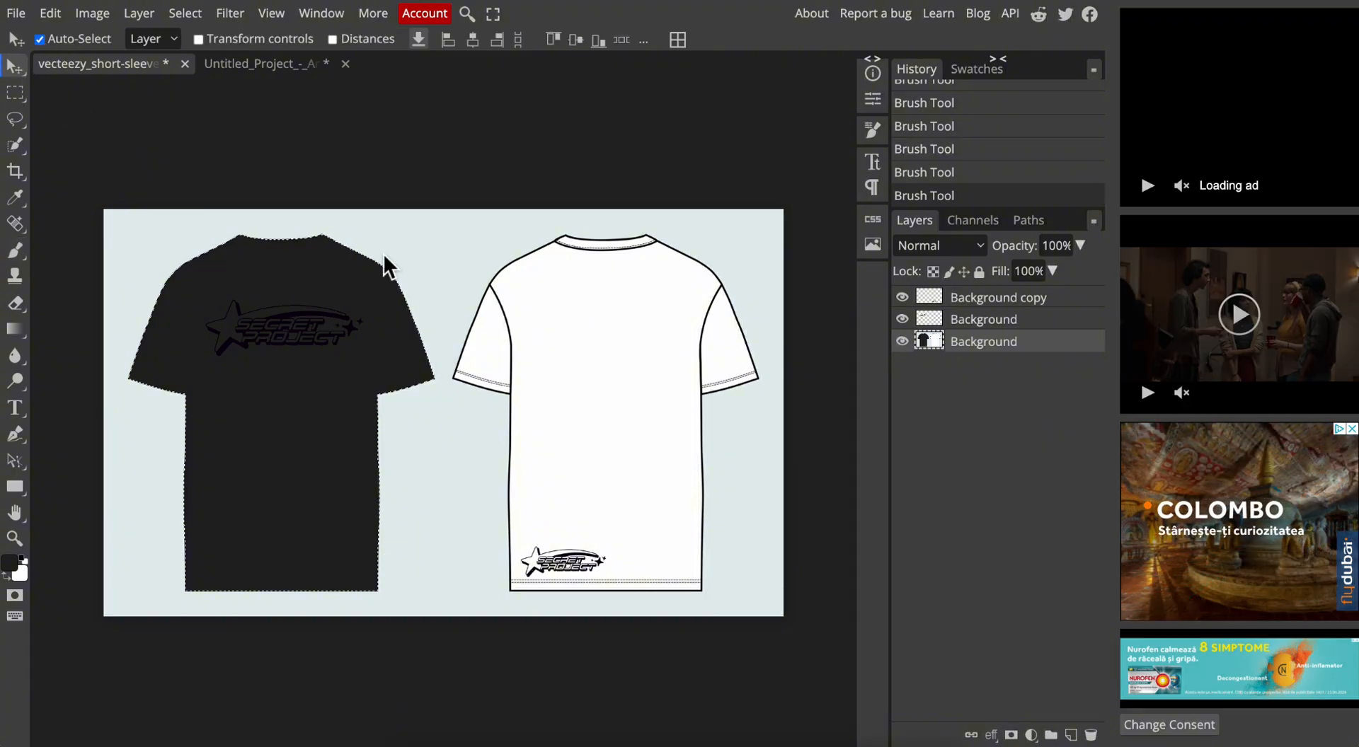
{"action": "left_click", "coordinate": [27, 24]}
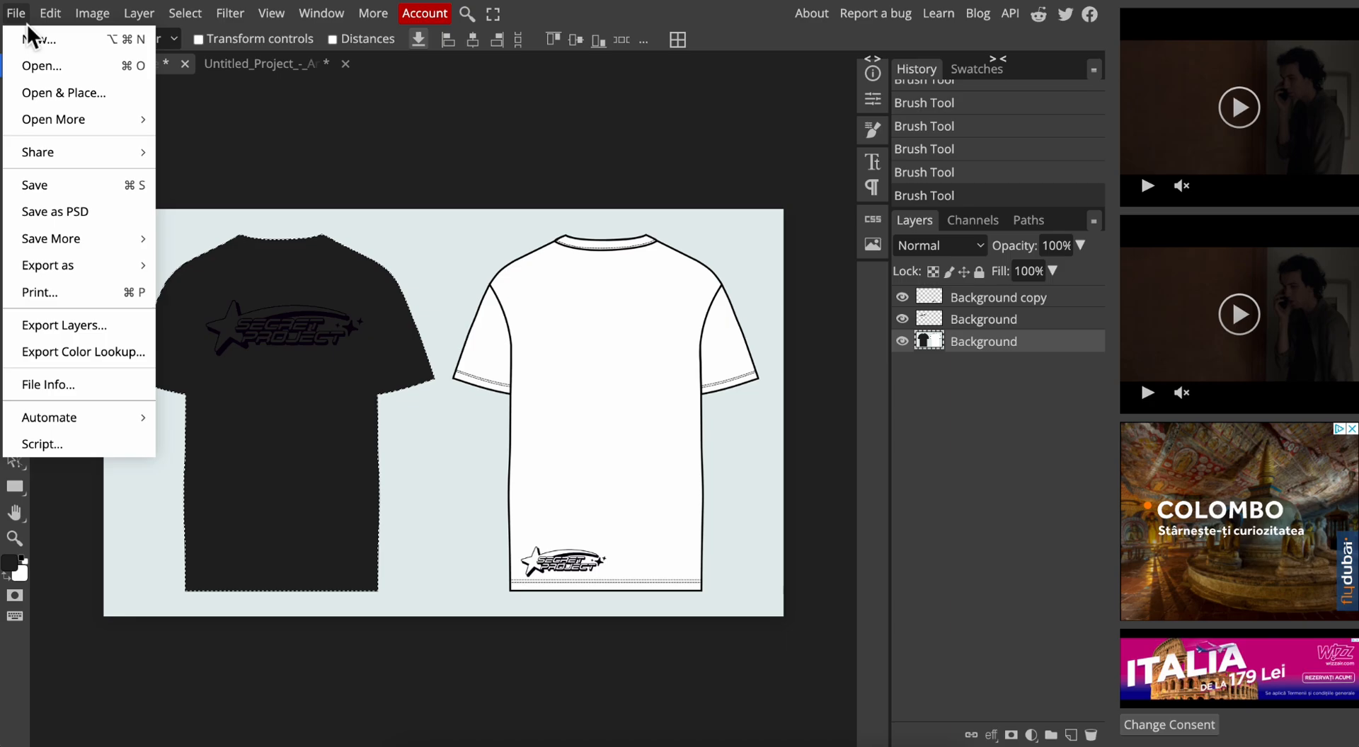
{"action": "mouse_move", "coordinate": [71, 268]}
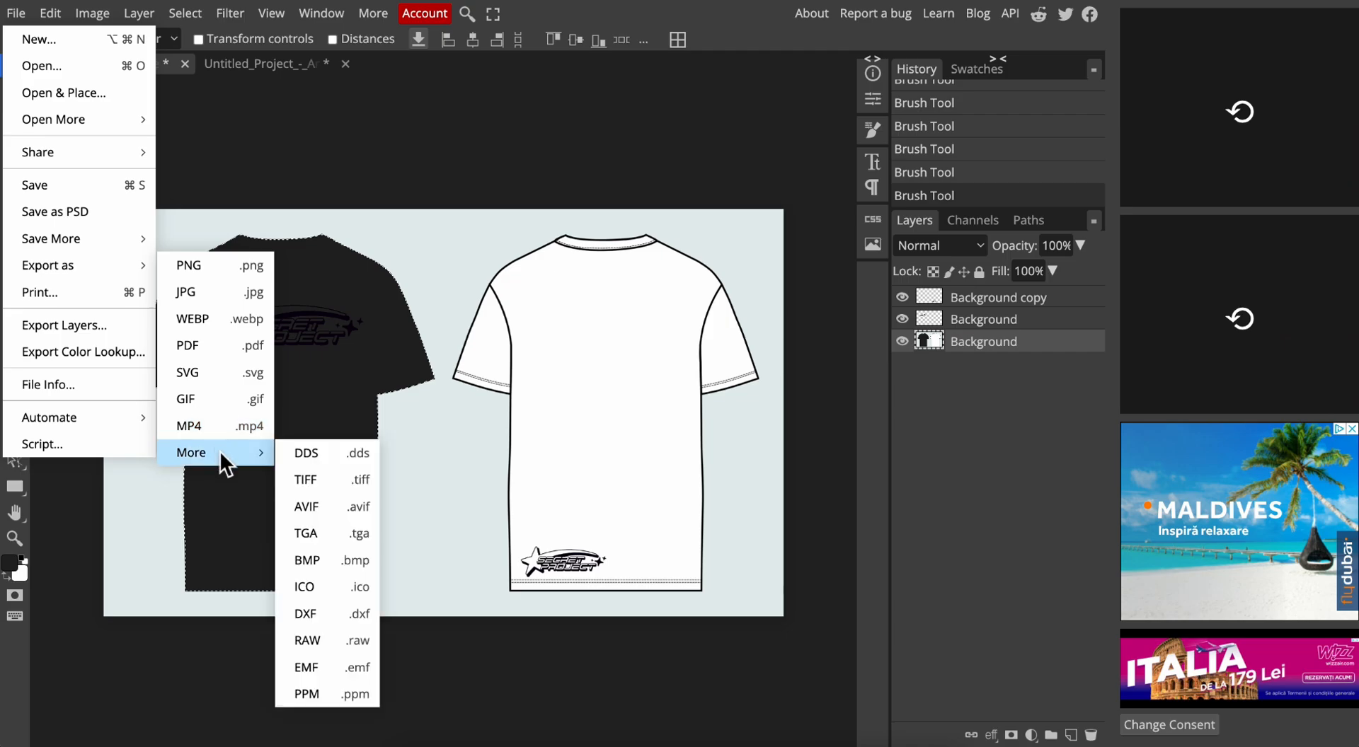
{"action": "left_click", "coordinate": [258, 168]}
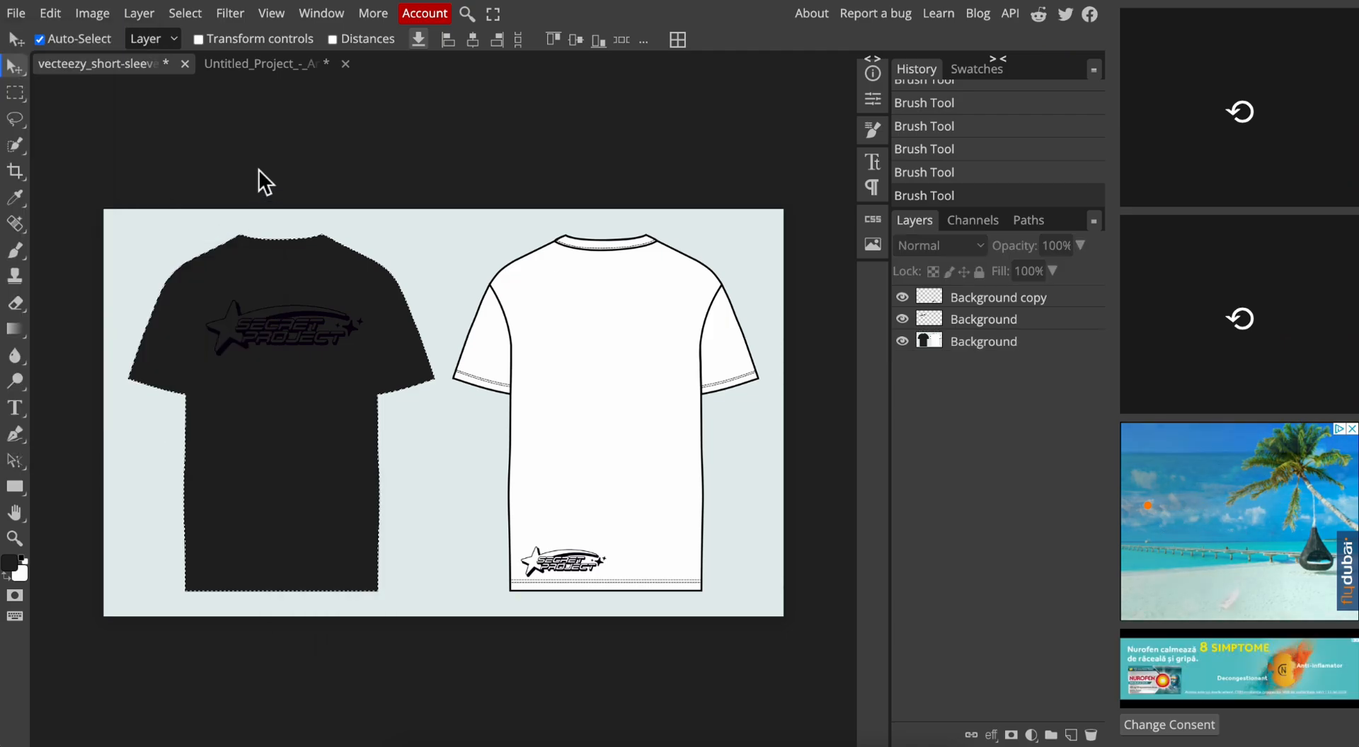